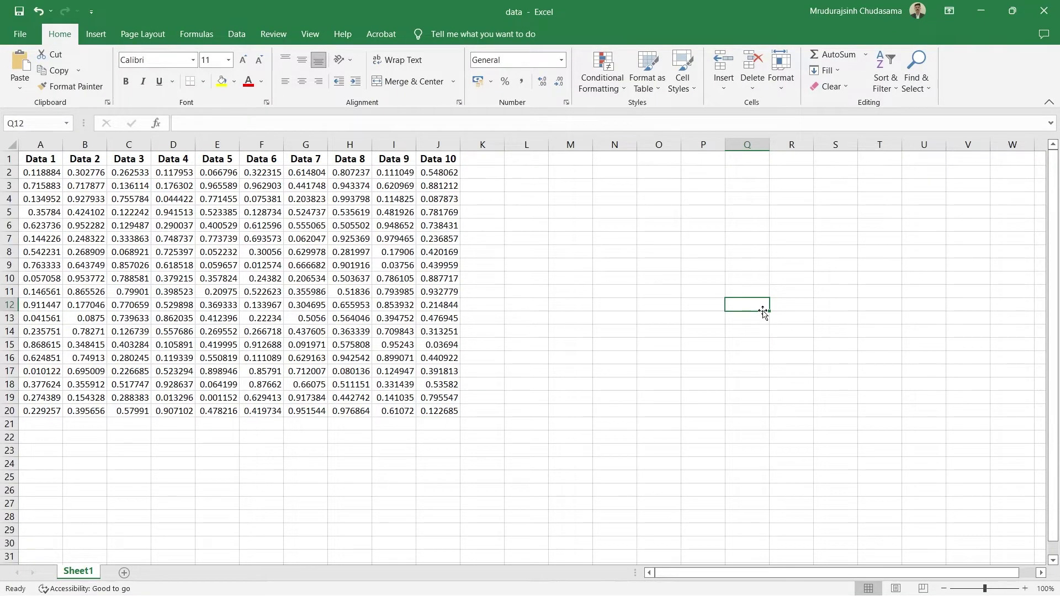
Step: Highlight example ranges (Data 5 column, row 4, H14:K20, E6:E8), then clear the selection
click(835, 252)
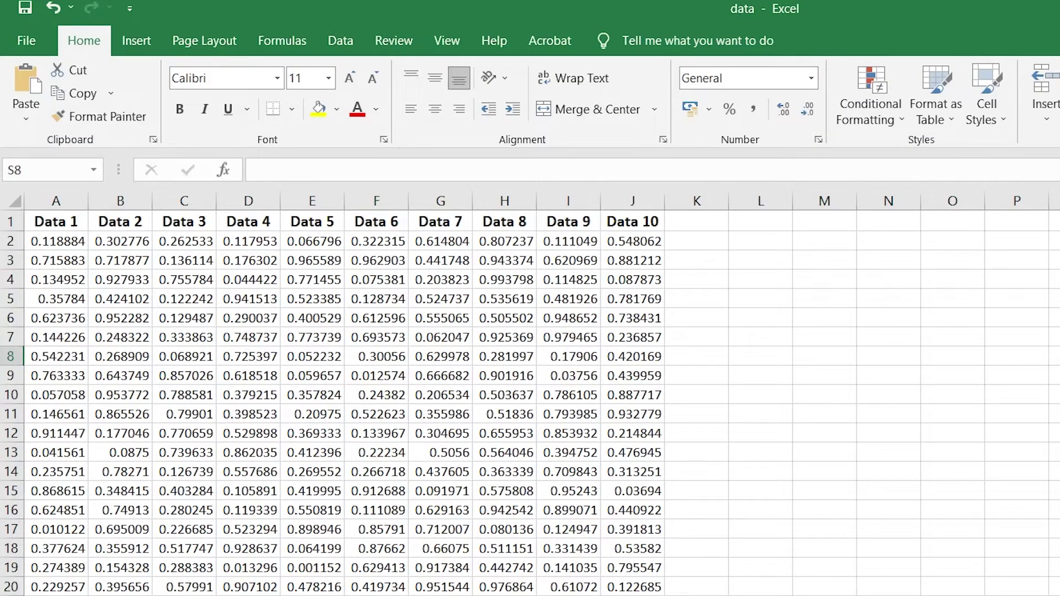
click(327, 194)
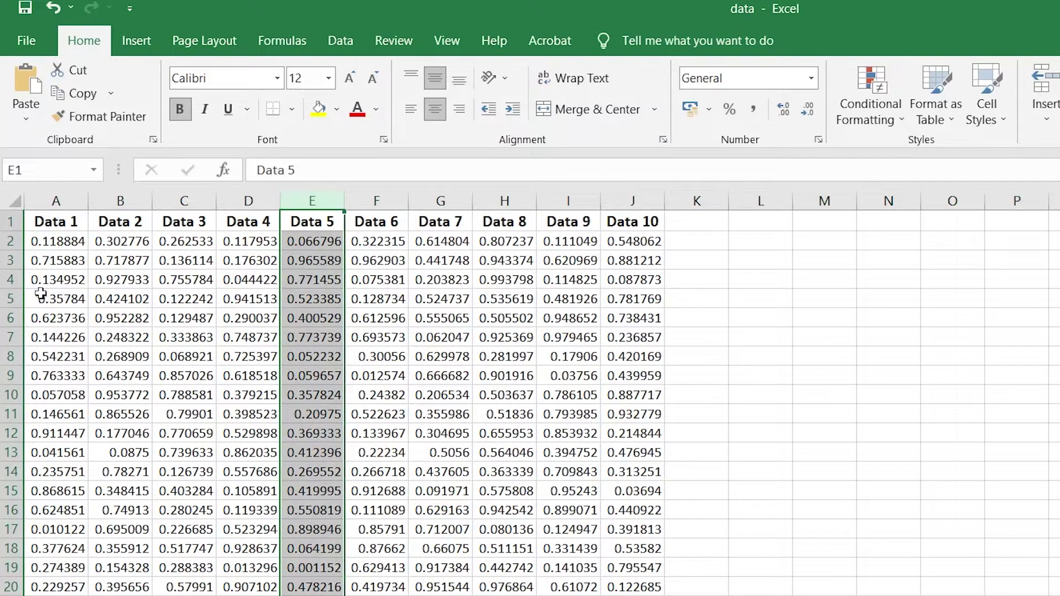
click(5, 280)
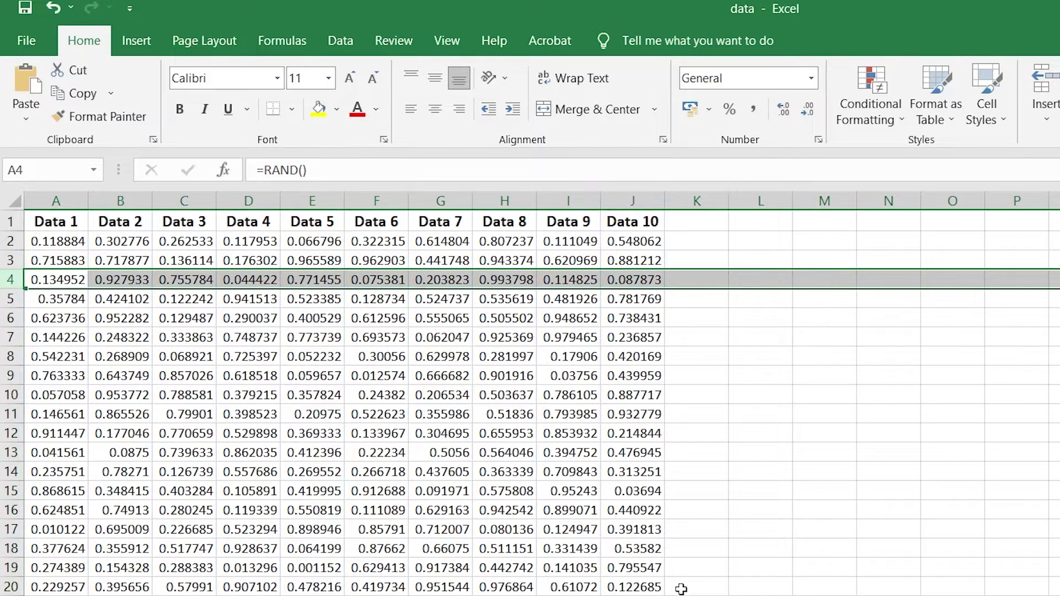
drag(681, 590, 474, 468)
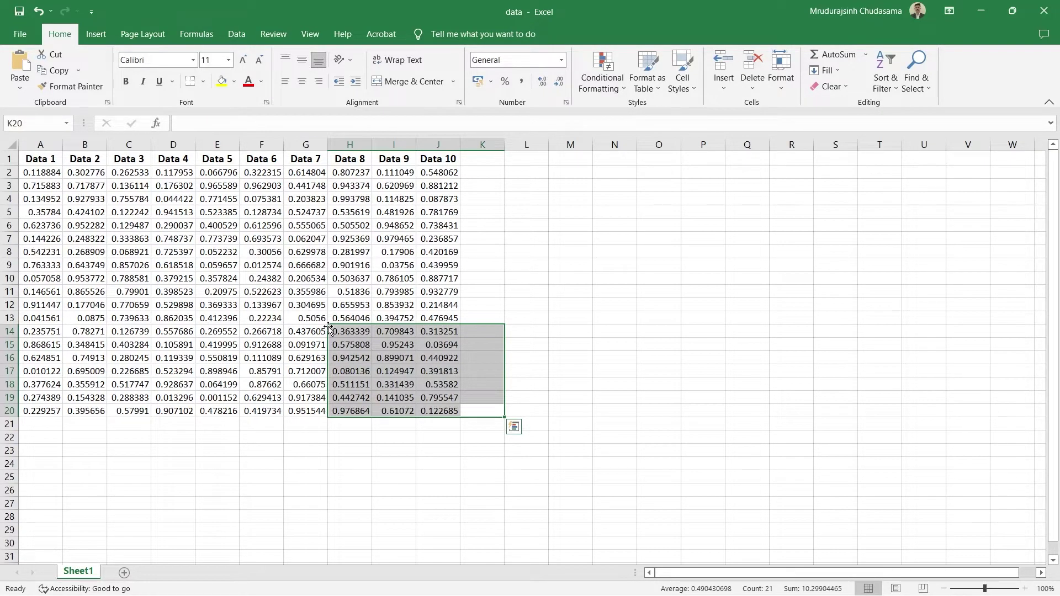
drag(217, 225, 217, 252)
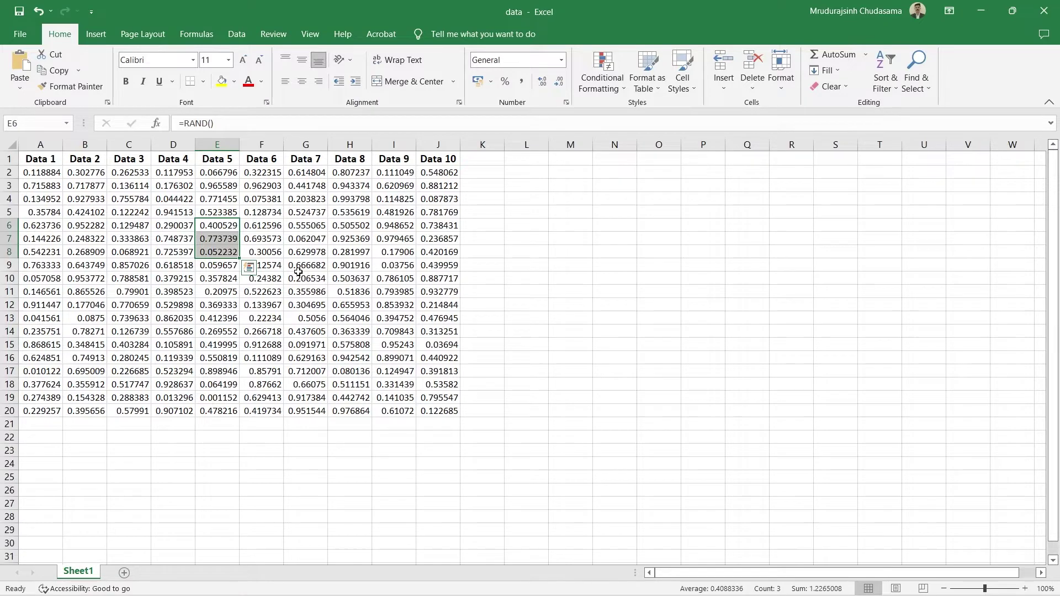
click(571, 199)
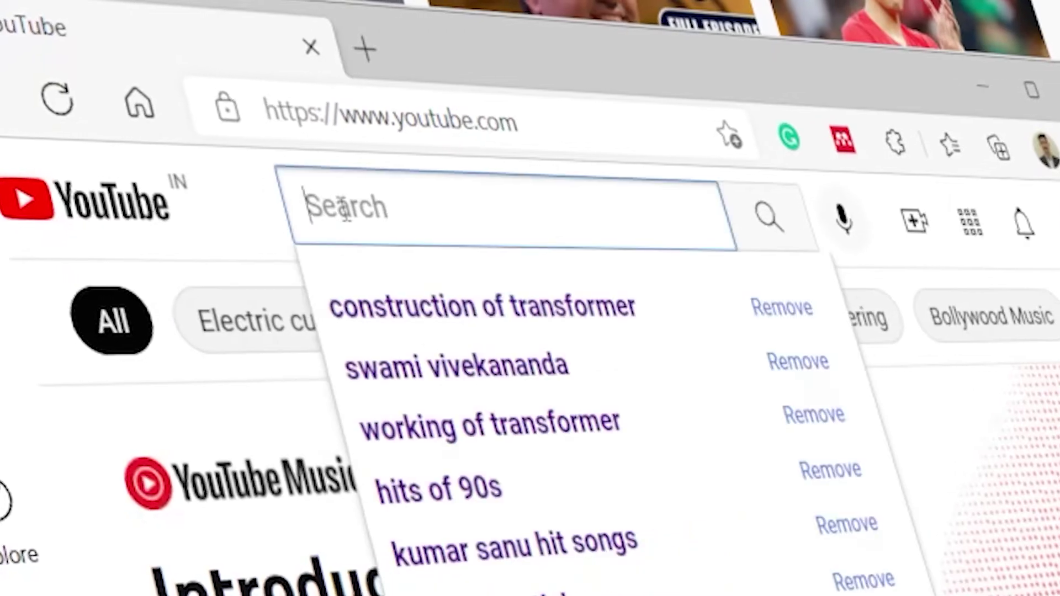
Step: Search for 'Learning Vibes', subscribe to the channel and set its notifications to All
text(Learning Vi)
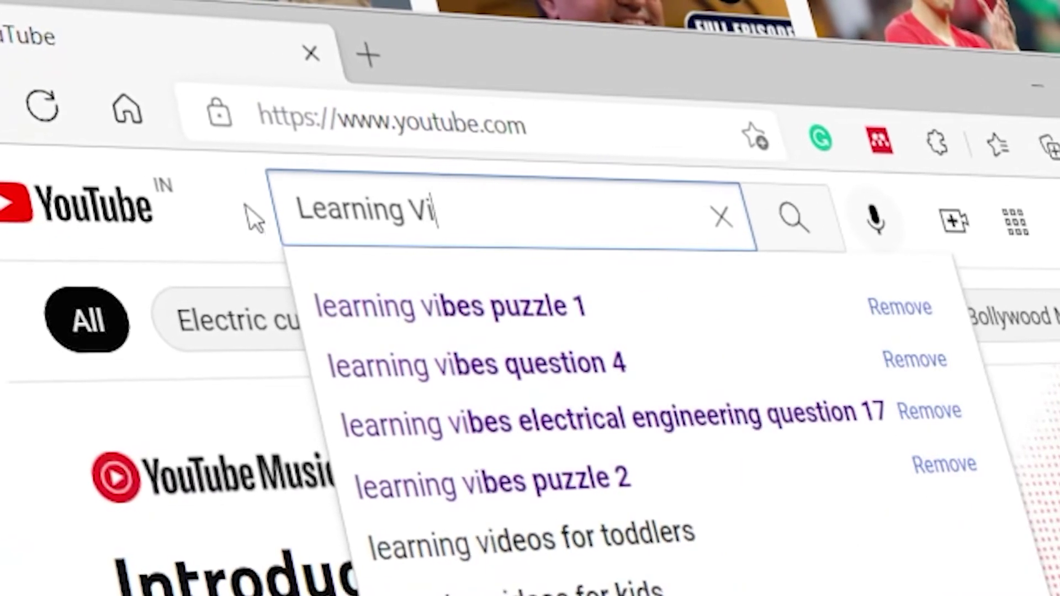
text(bes)
key(Return)
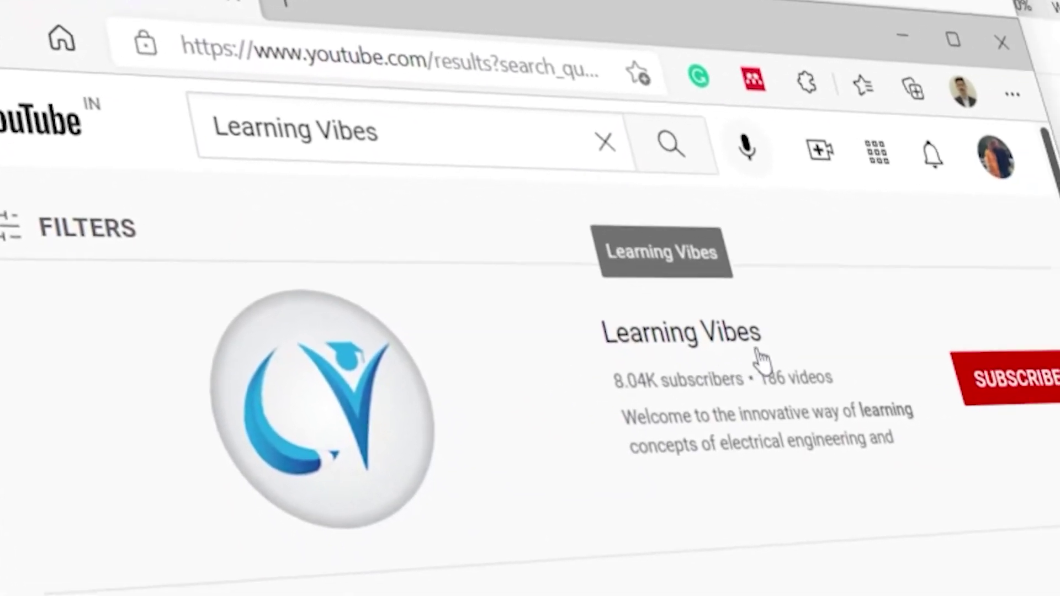
click(762, 362)
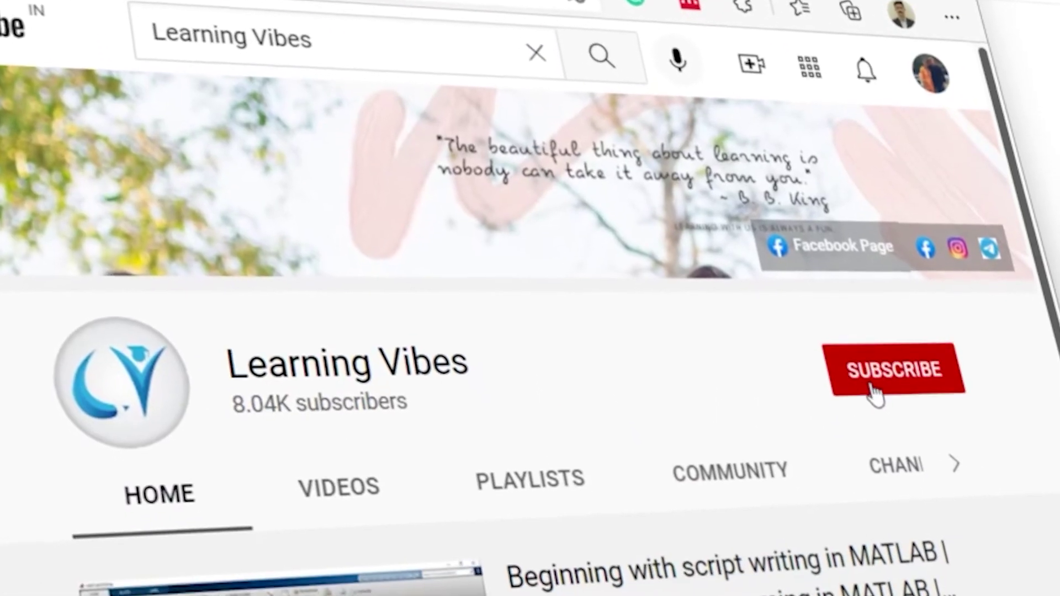
click(950, 475)
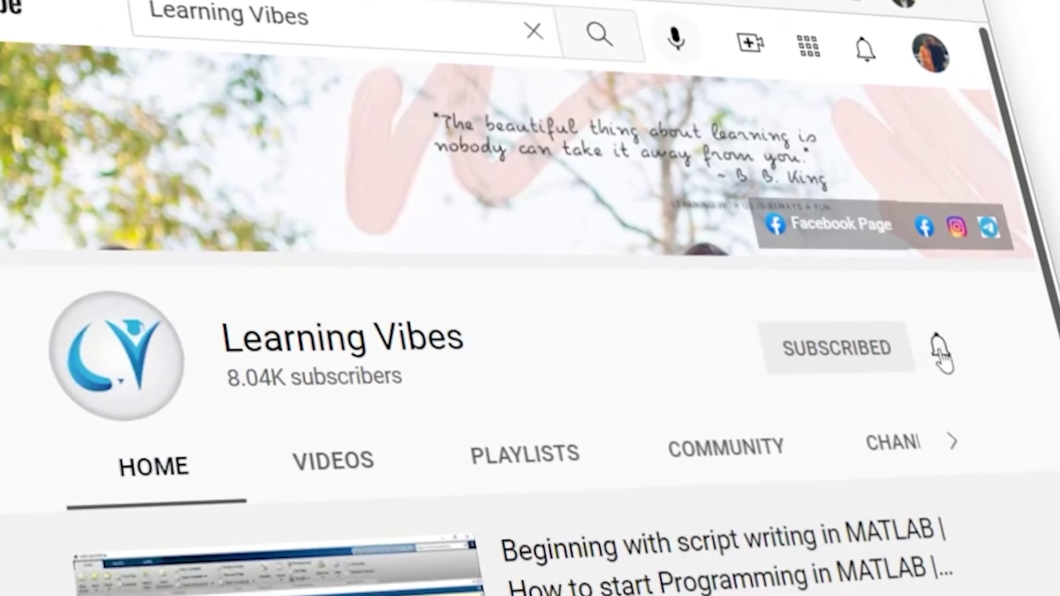
click(941, 353)
click(898, 423)
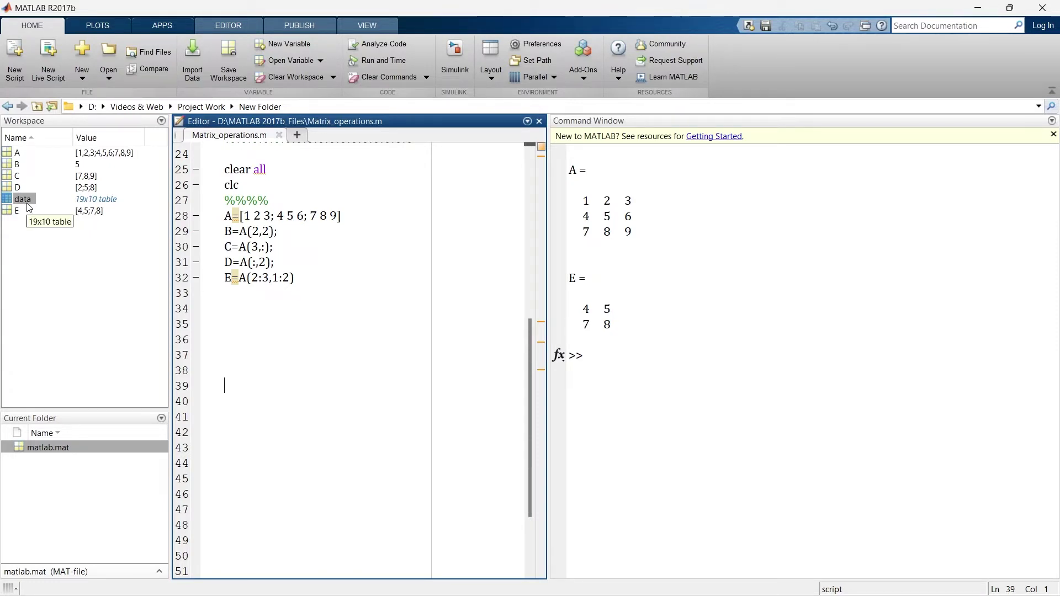
Step: Open 'data' in the Variables editor and widen it so Data1 through Data10 are all visible
double_click(28, 205)
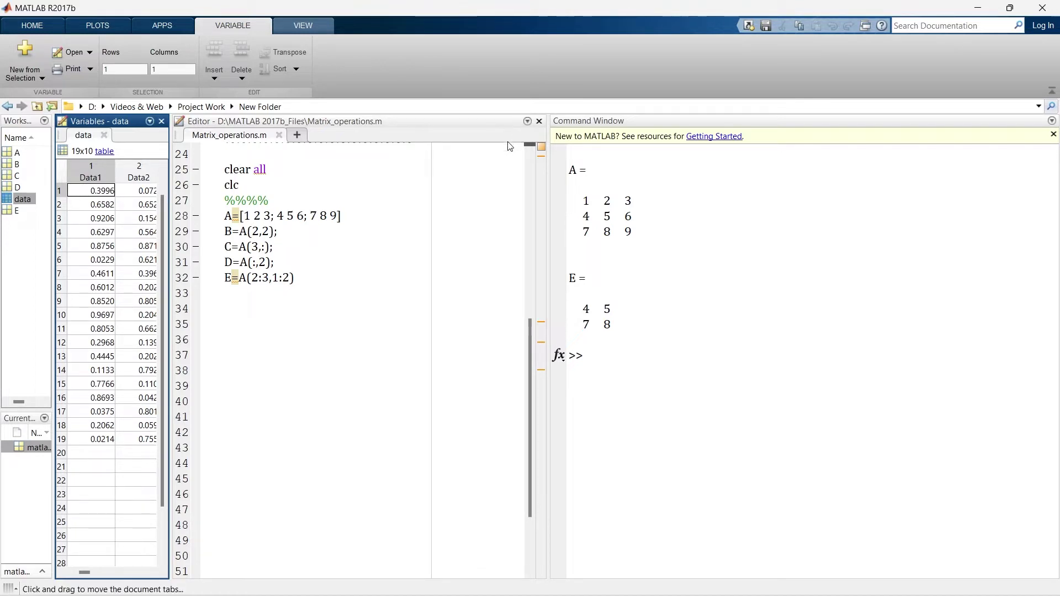
drag(171, 183, 529, 204)
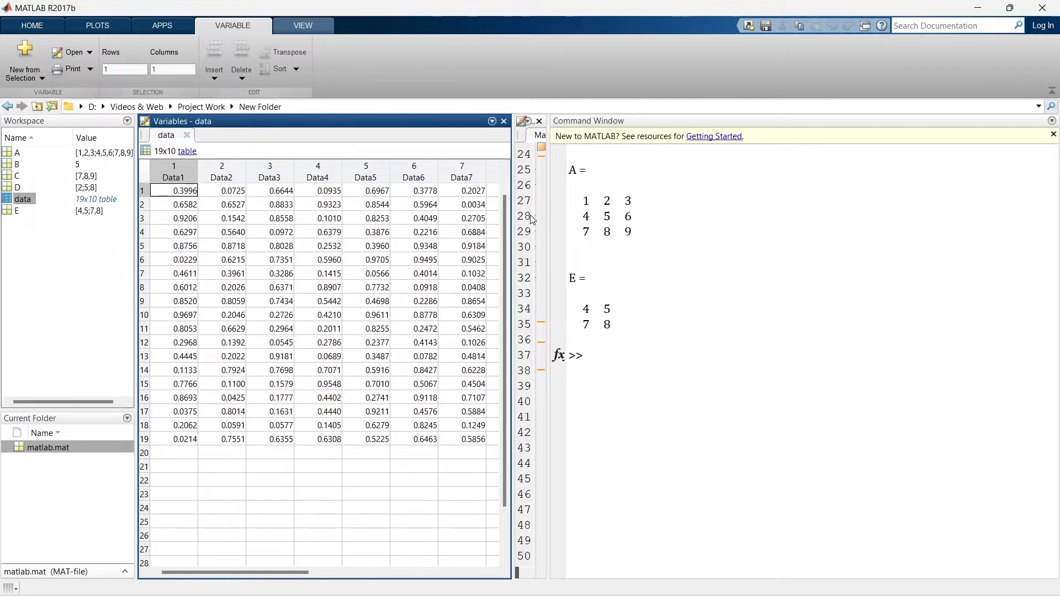
mouse_move(279, 573)
mouse_down()
mouse_move(291, 580)
mouse_move(380, 562)
mouse_move(268, 561)
mouse_up()
drag(513, 381, 655, 381)
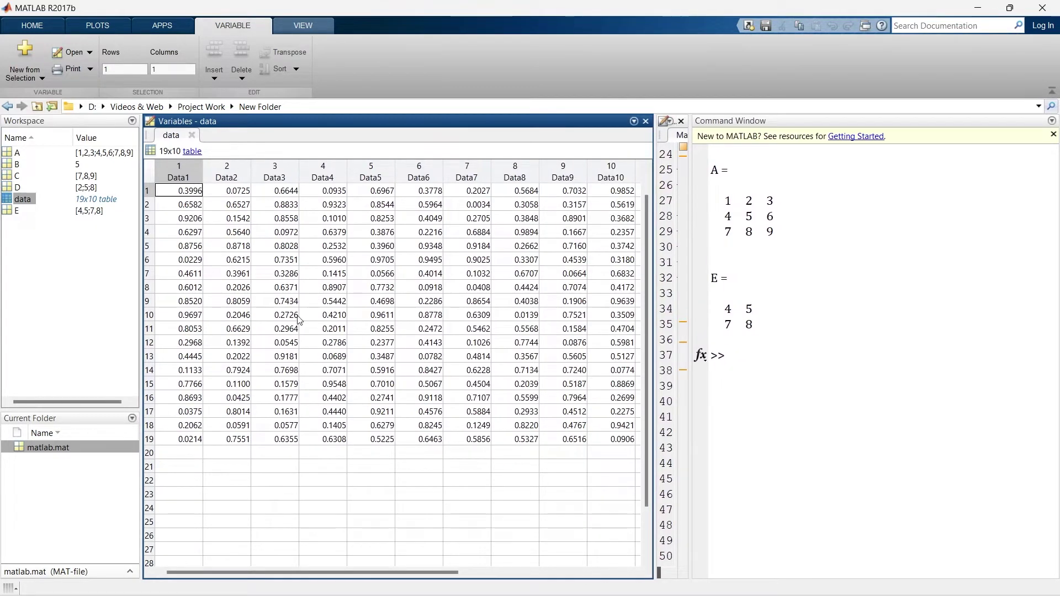
Step: Clear the Command Window with clc and highlight the Data3 column values in the table
click(759, 350)
text(clc)
key(Return)
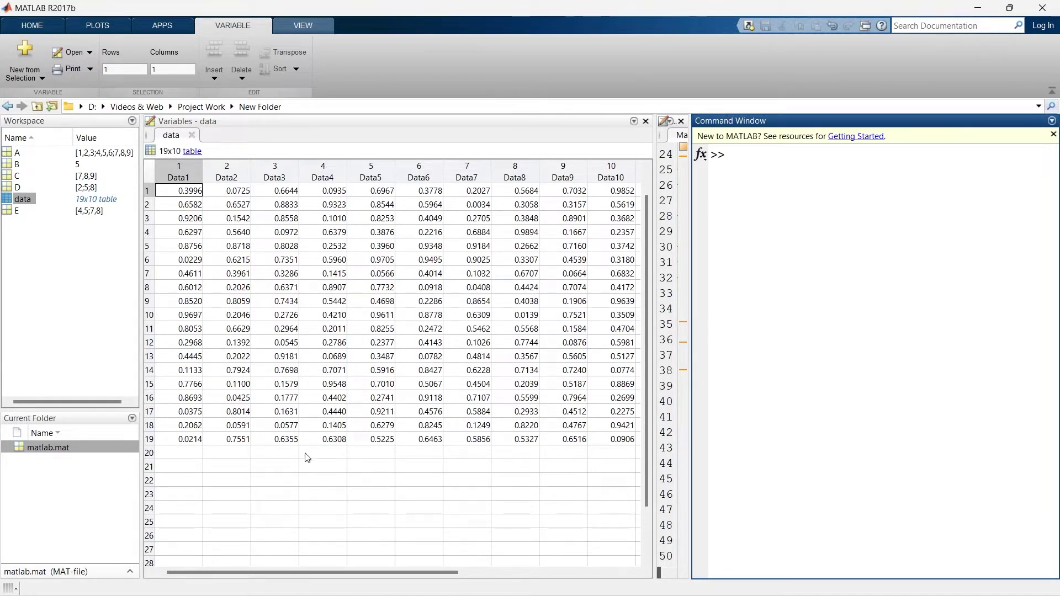
drag(287, 439, 285, 194)
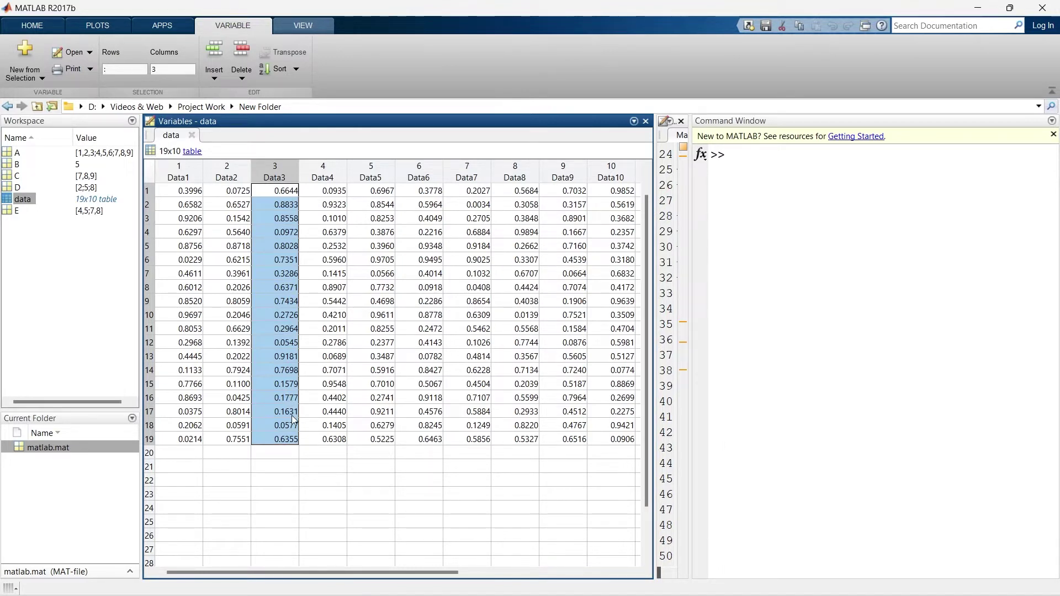
Step: Run AA=data.Data3 to copy the Data3 column into AA, then clear the window with clc
click(791, 169)
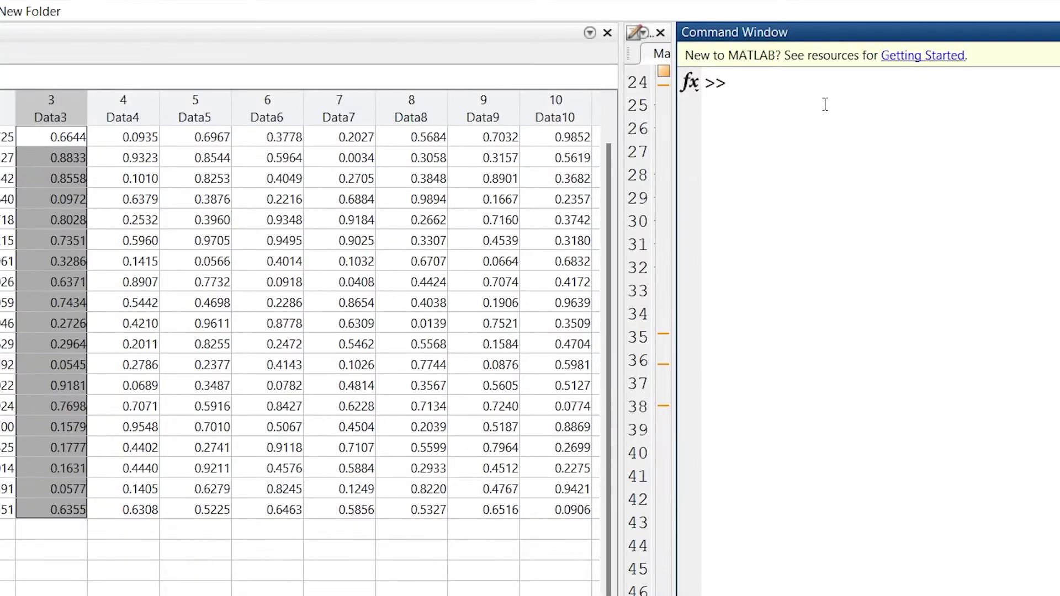
text(AA=)
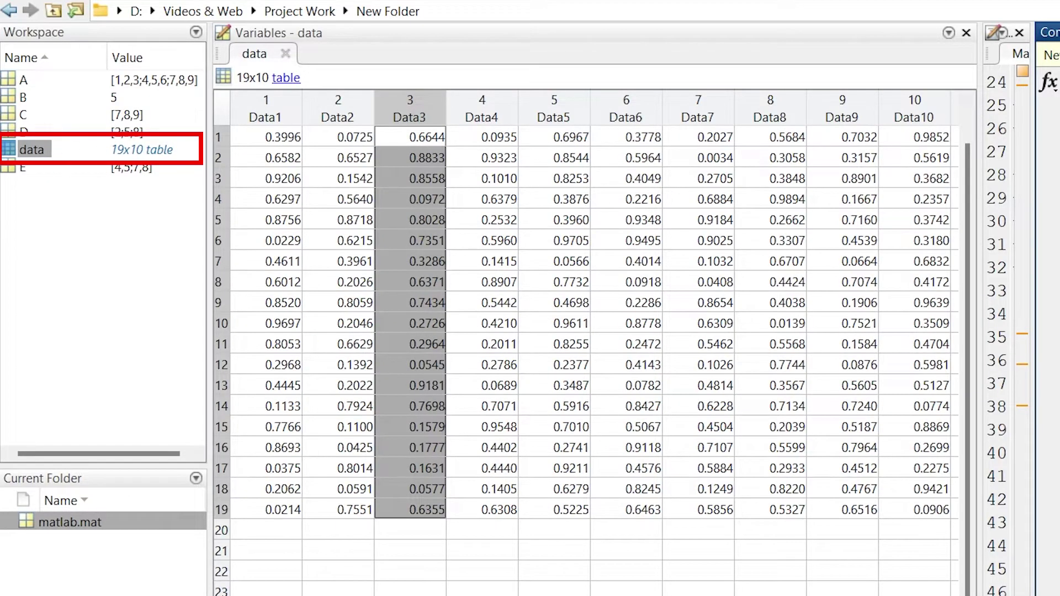
text(data)
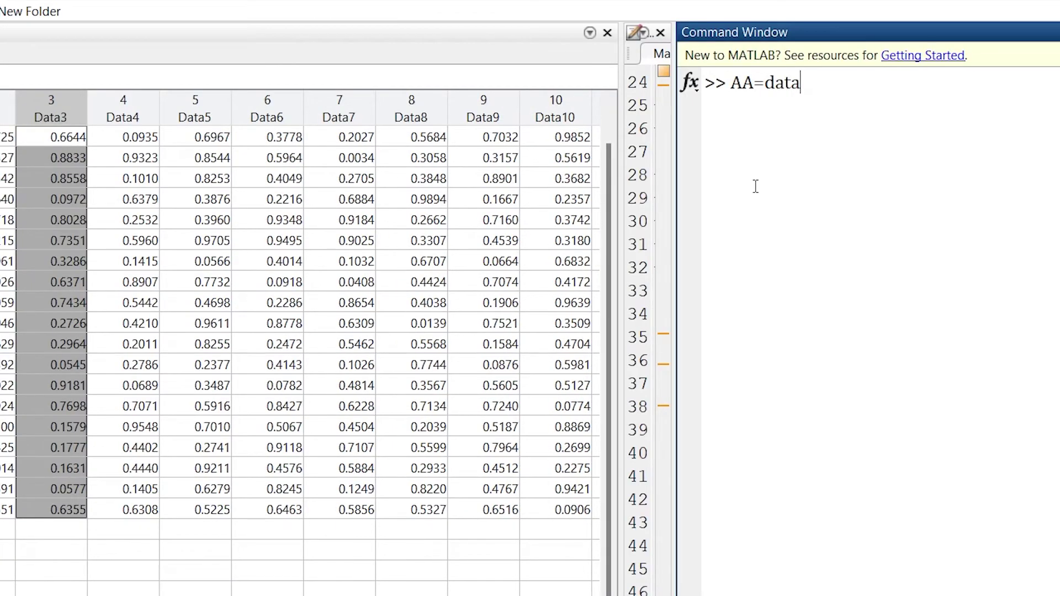
text(.)
text(Data3)
key(Return)
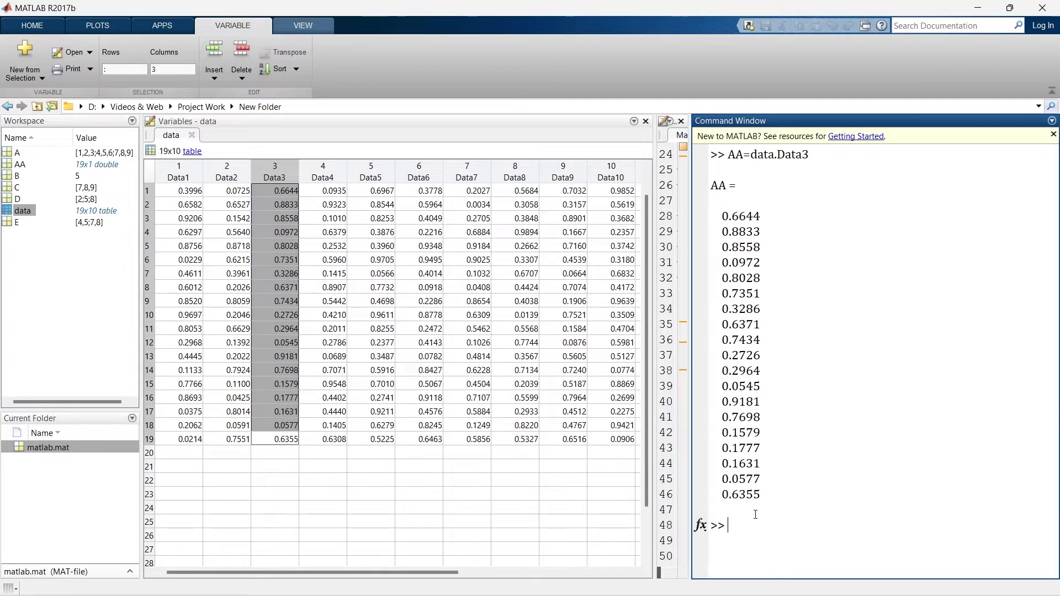
text(clc)
key(Return)
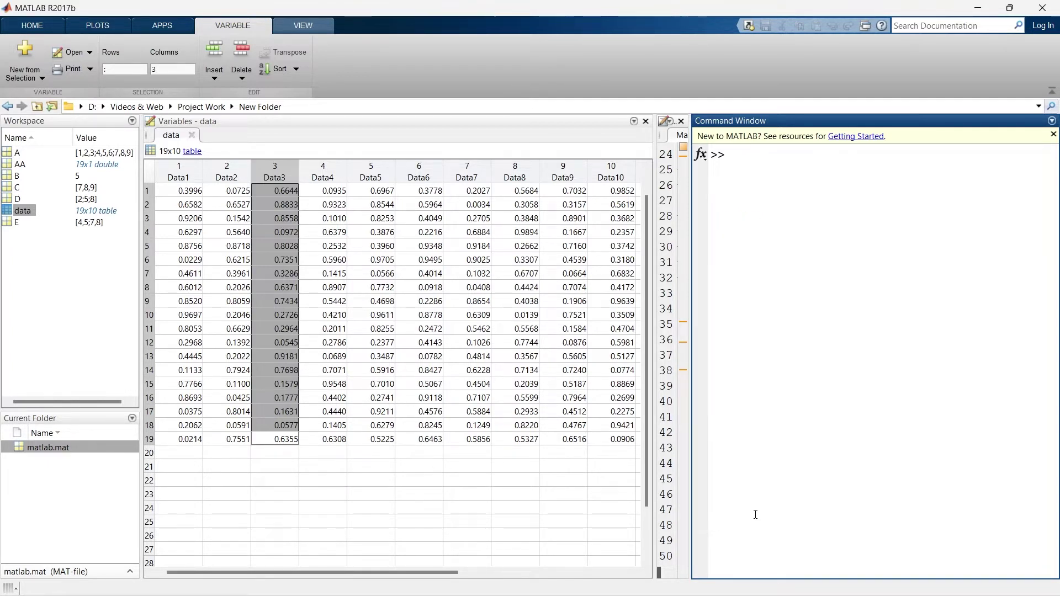
Step: Highlight row 2 of the data table from Data1 through Data10
click(183, 205)
drag(183, 206, 593, 209)
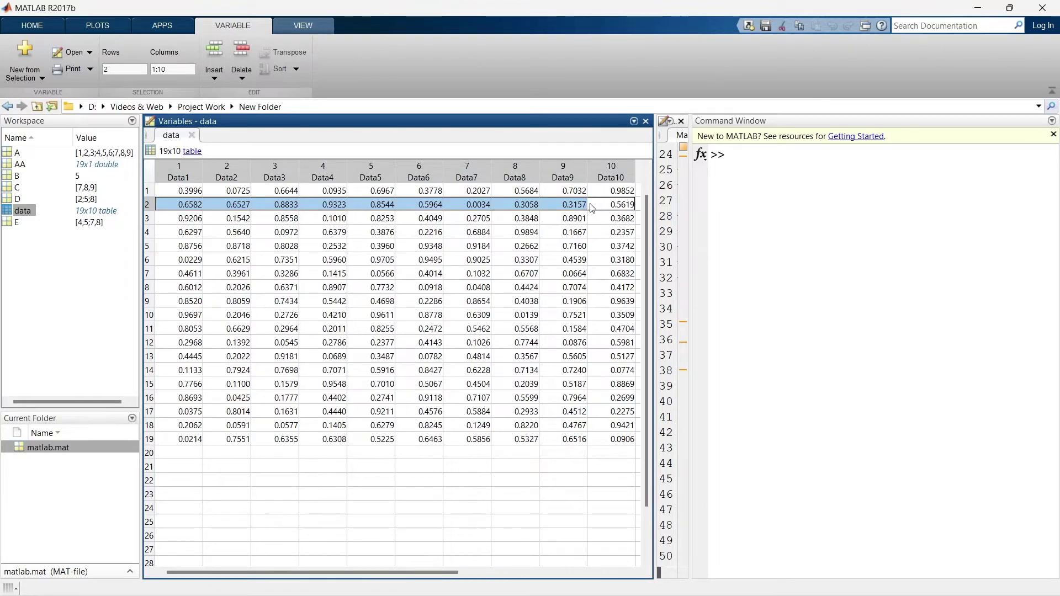
click(756, 166)
Step: Run BB=data(2,:) and widen the Command Window to show the whole BB row
text(BB=)
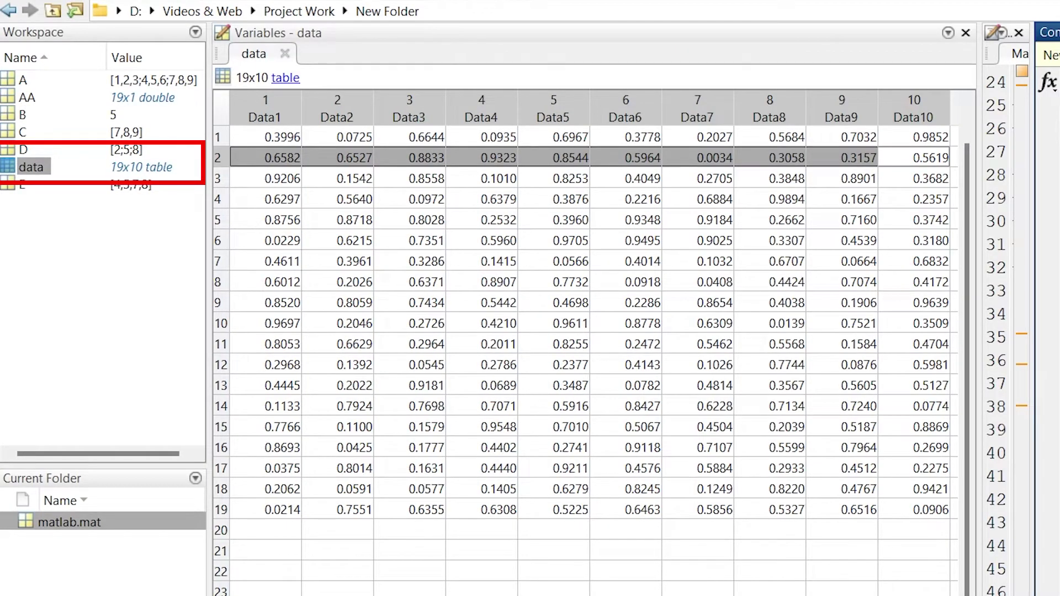
text(data)
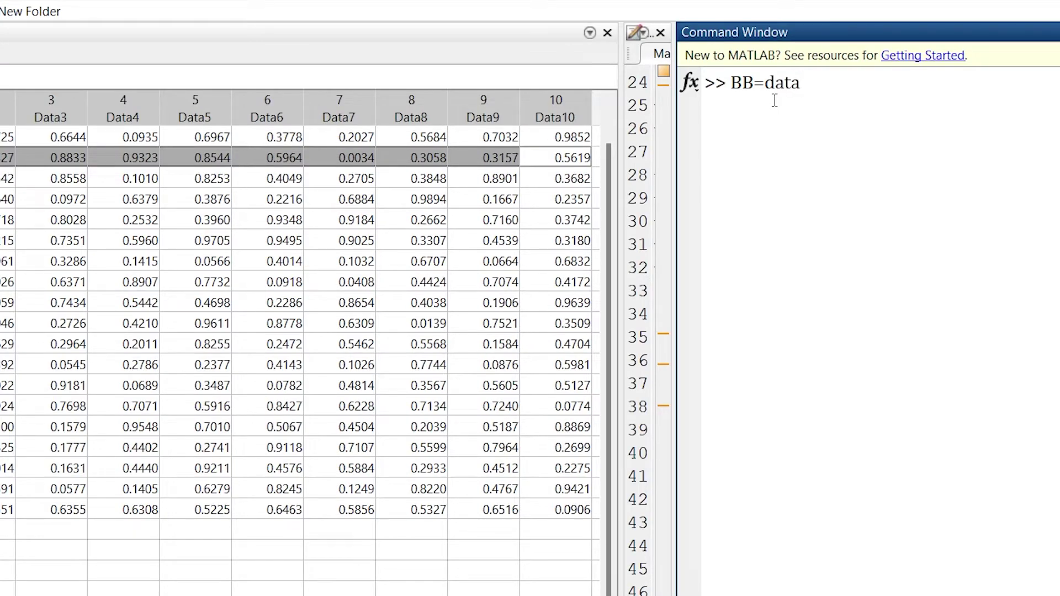
text(()
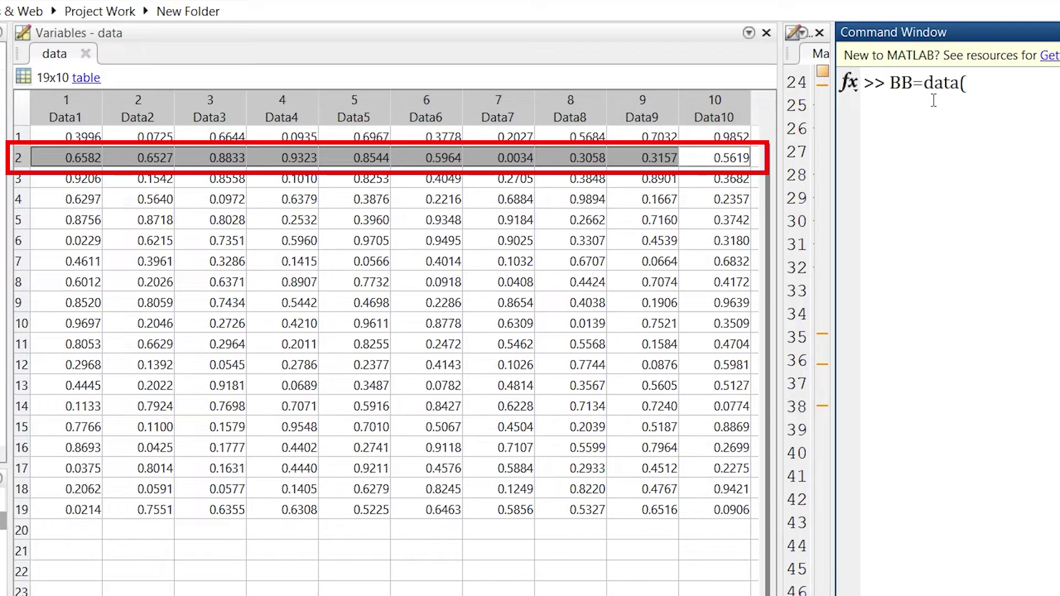
text(2,)
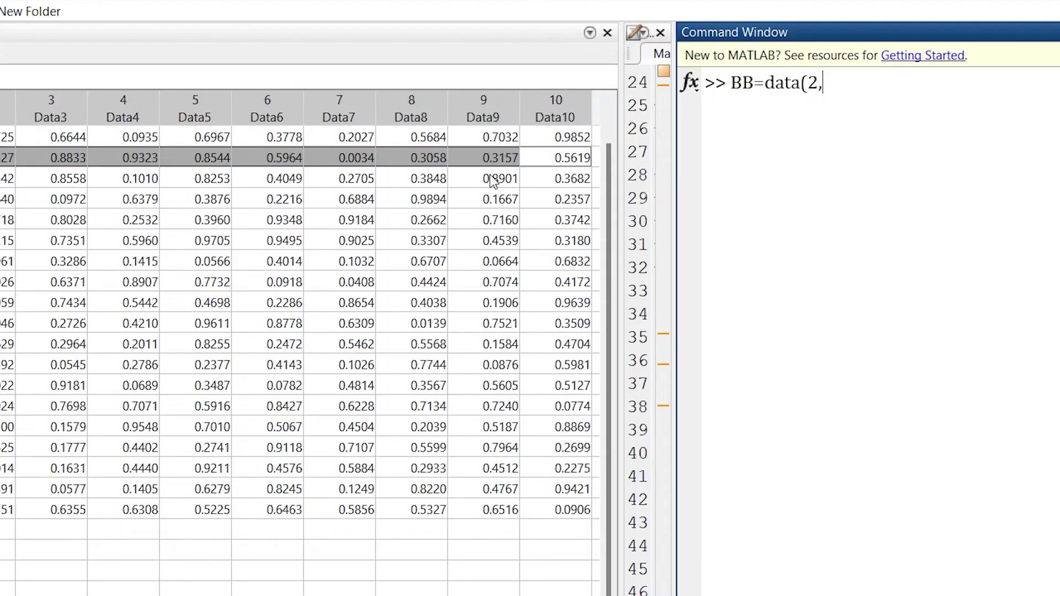
text(:))
key(Return)
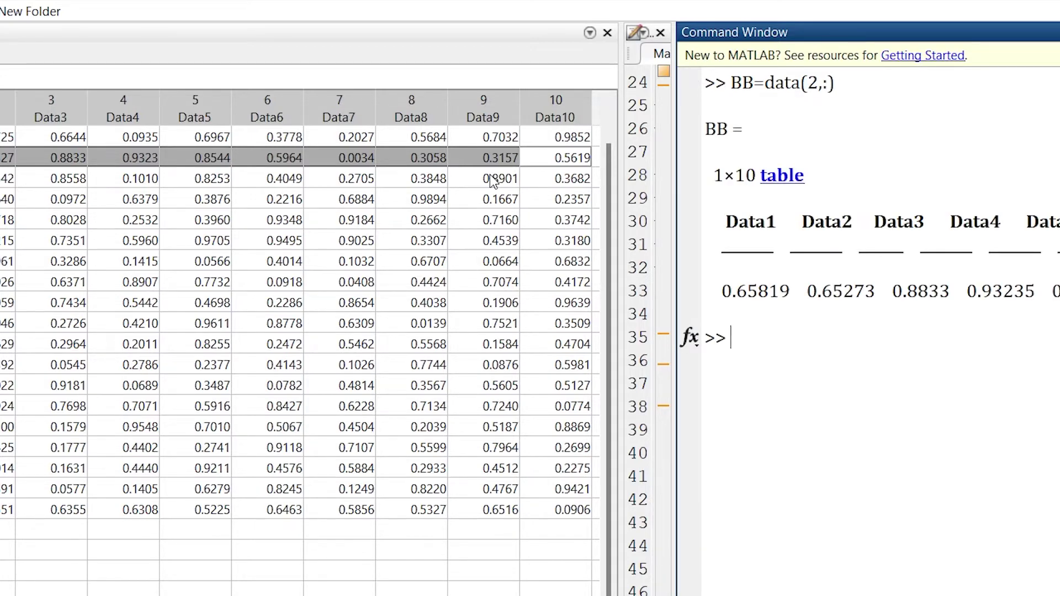
drag(621, 276, 140, 276)
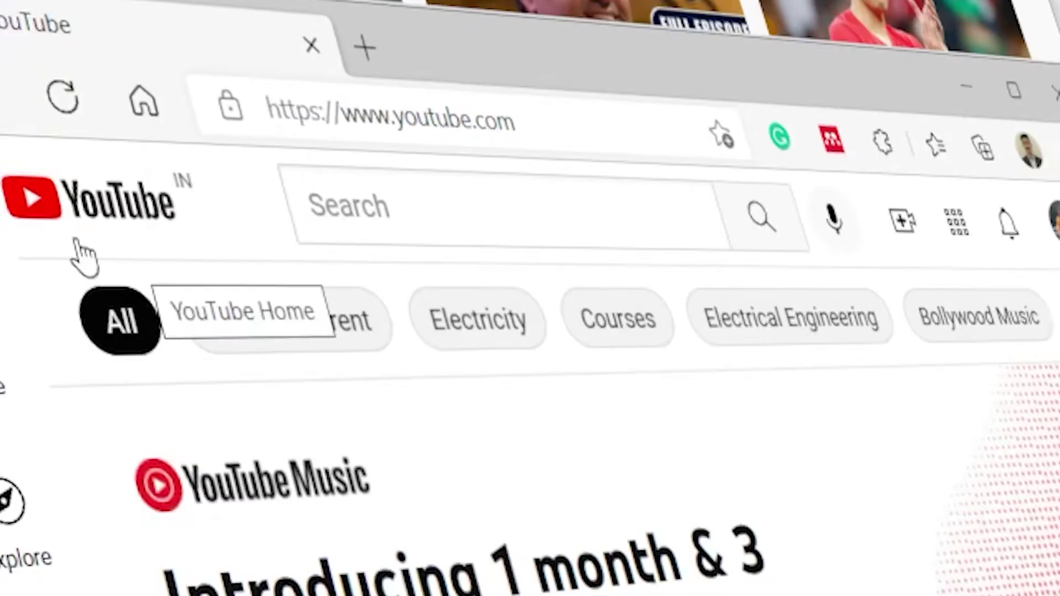
Step: Search YouTube for 'Learning Vibes', subscribe to the channel and choose All notifications
click(285, 213)
text(Learning Vibes)
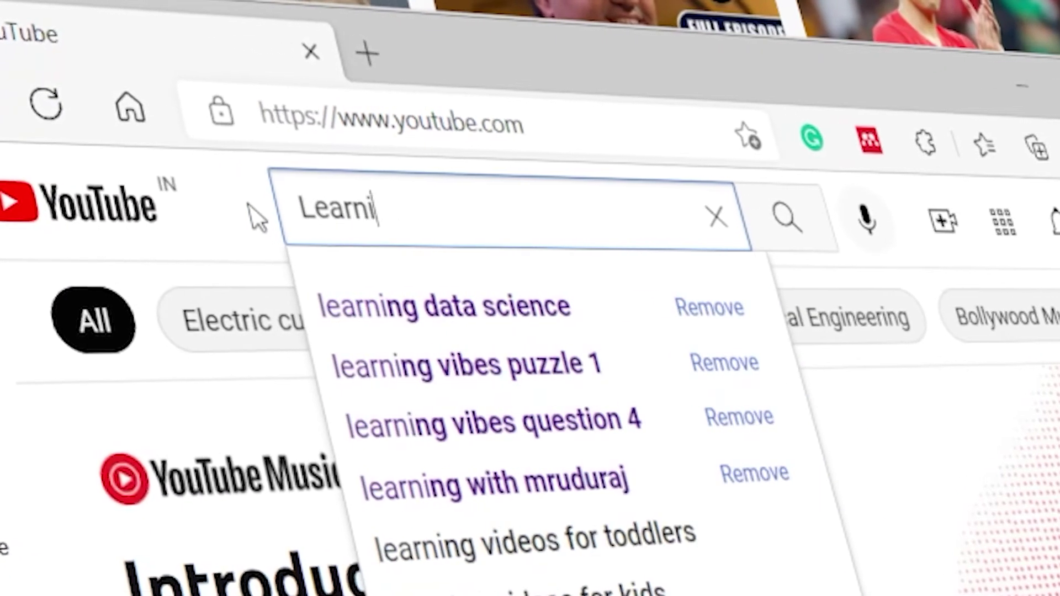
key(Return)
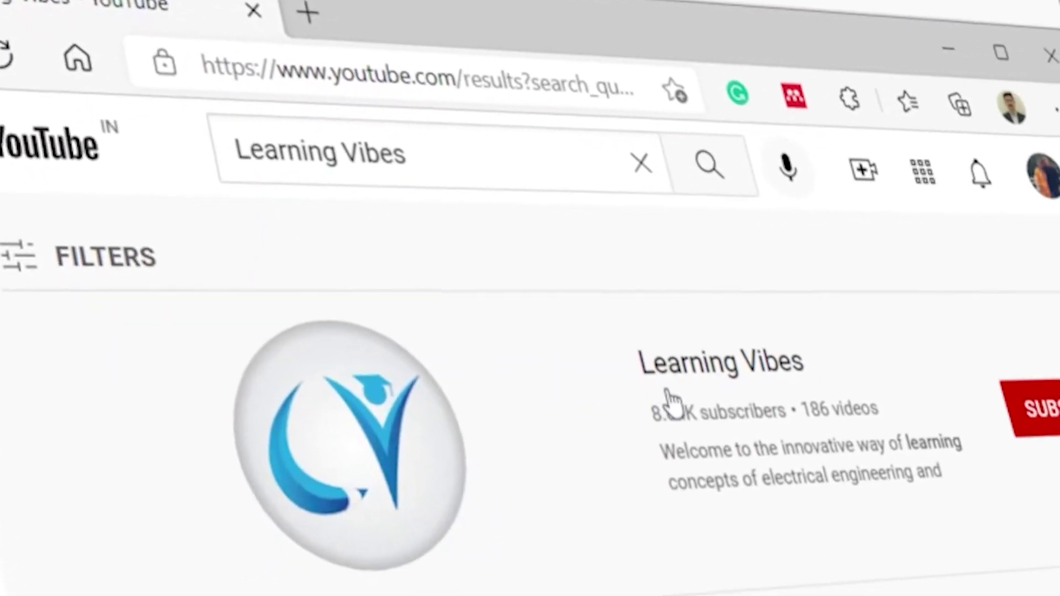
click(762, 355)
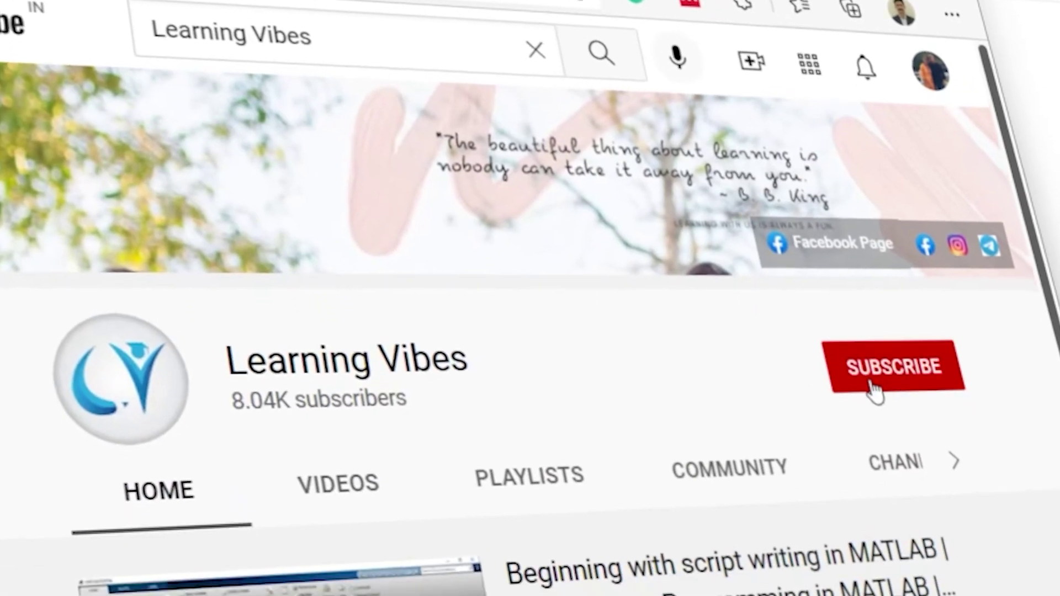
click(889, 414)
click(962, 424)
click(920, 497)
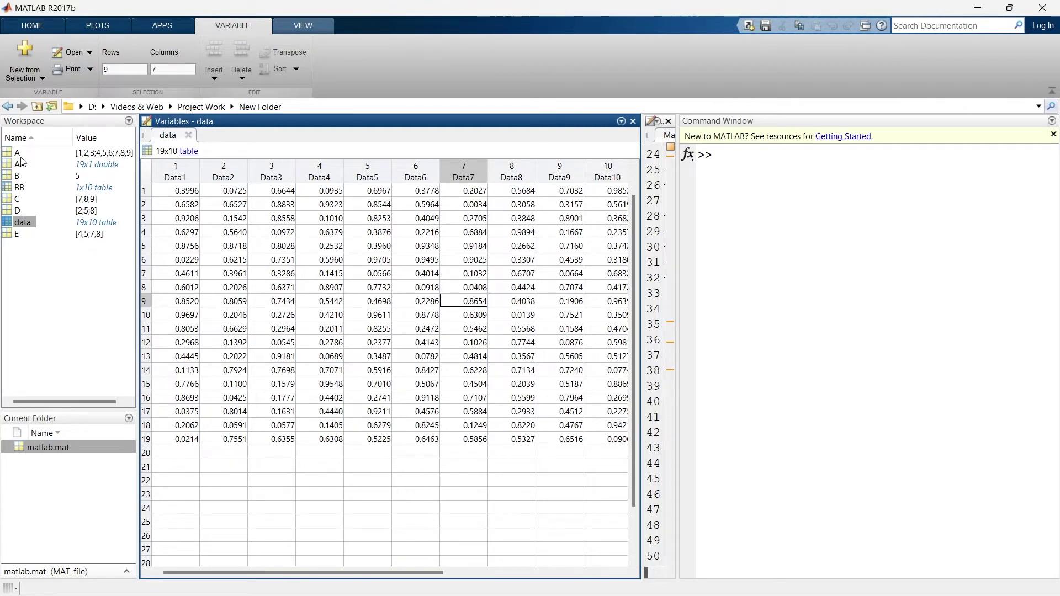
Step: Recall AA=data.Data3 from command history and rerun it, then attempt clearing with 'Clc'
click(764, 161)
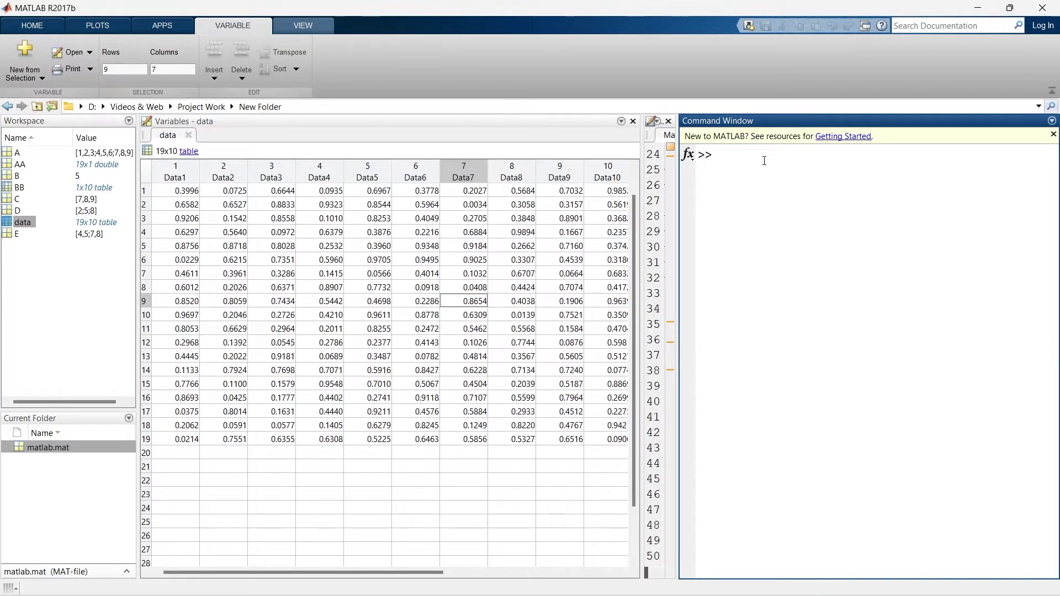
key(Up)
key(Up)
key(Up)
key(Up)
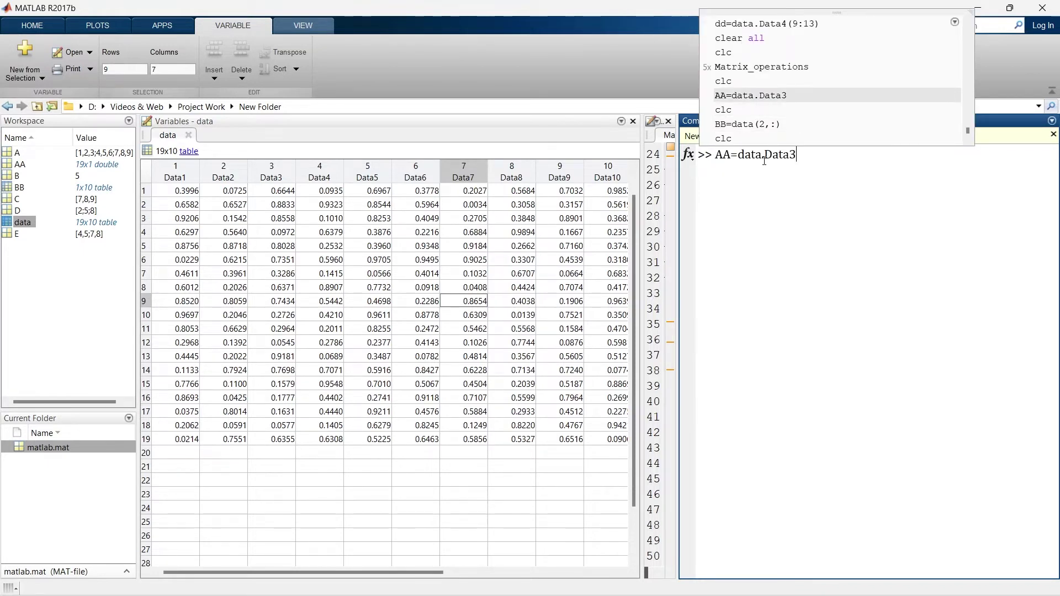
key(Return)
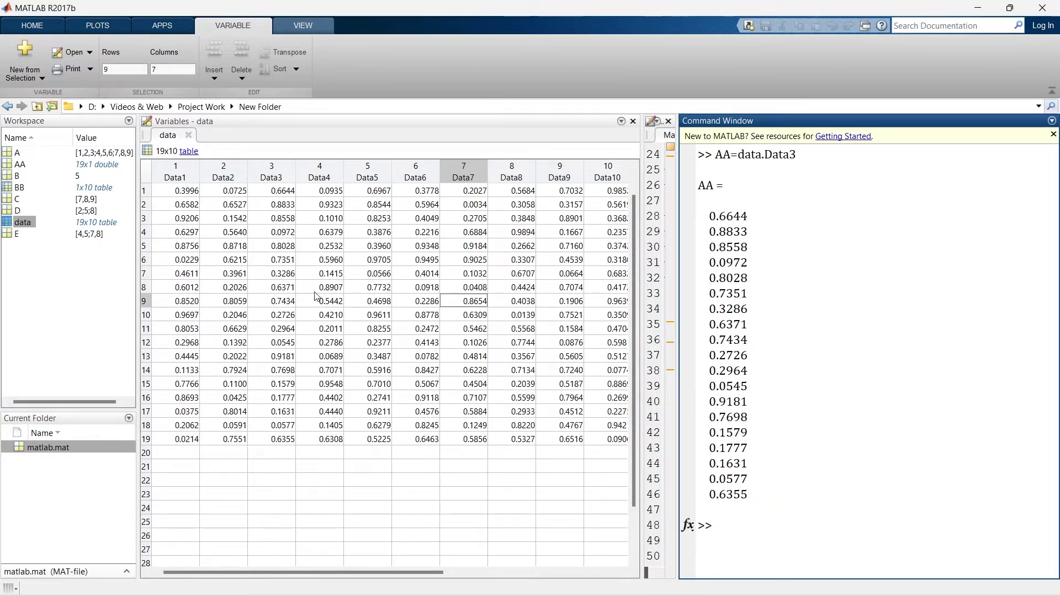
text(Clc)
key(Return)
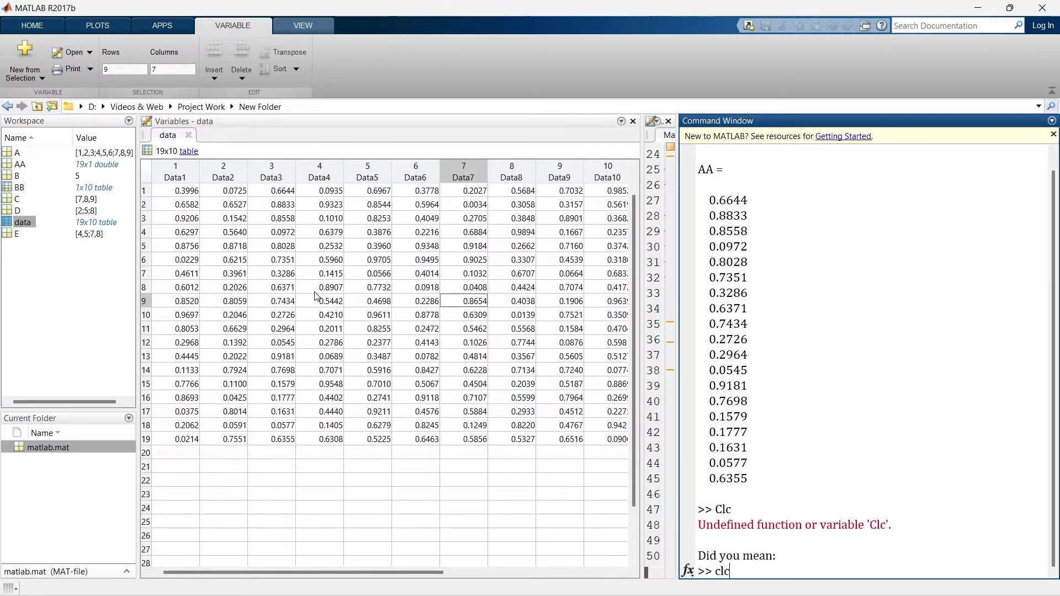
Step: Correct the clear command and clear the Command Window
text(c)
key(BackSpace)
key(Return)
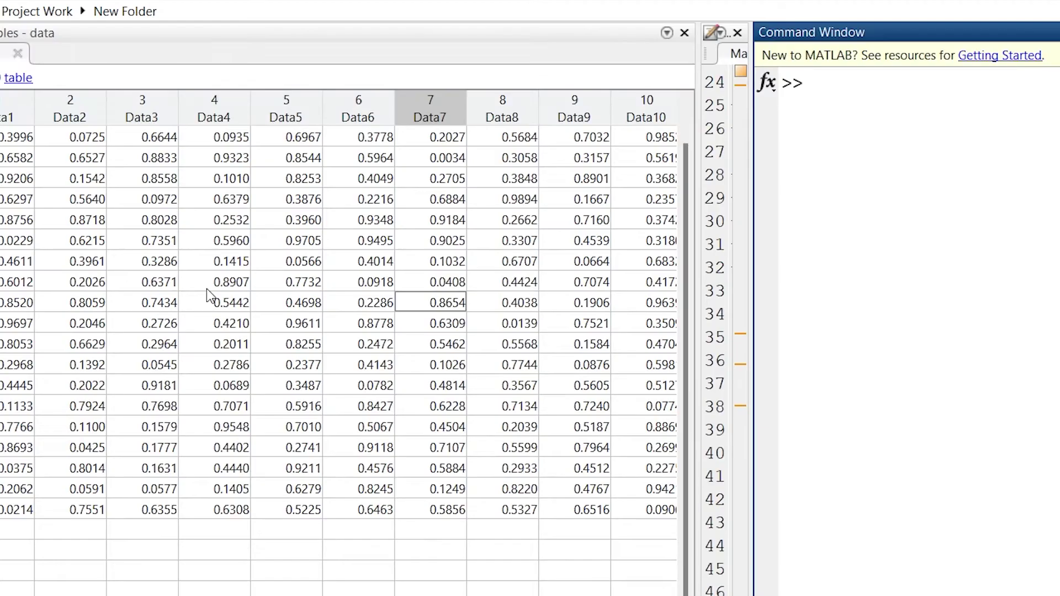
Step: Run CC=data(:,3) to create CC from column 3, then clear with clc
text(CC=data()
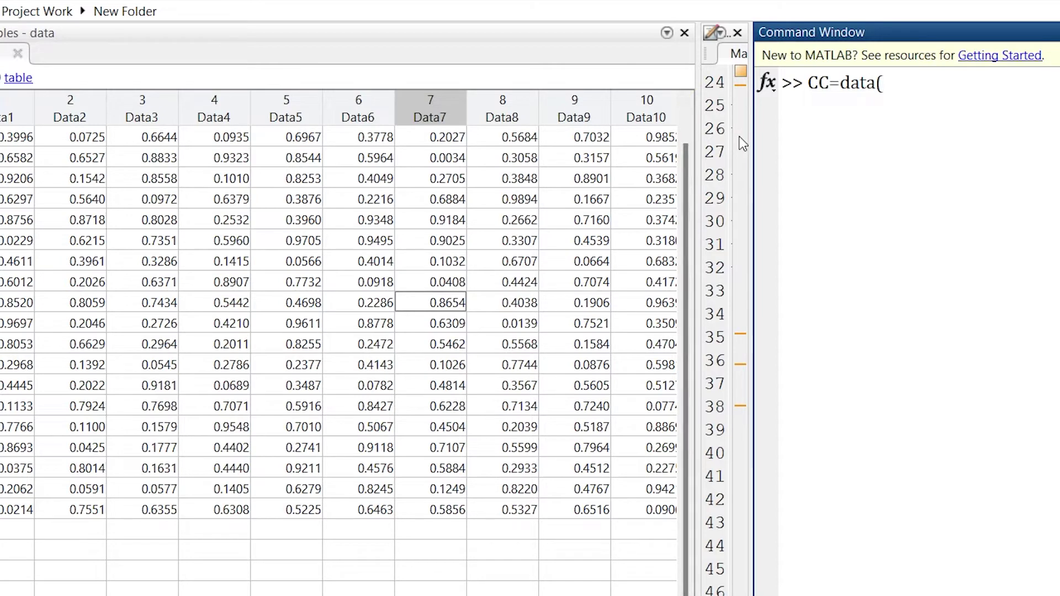
text(:,3))
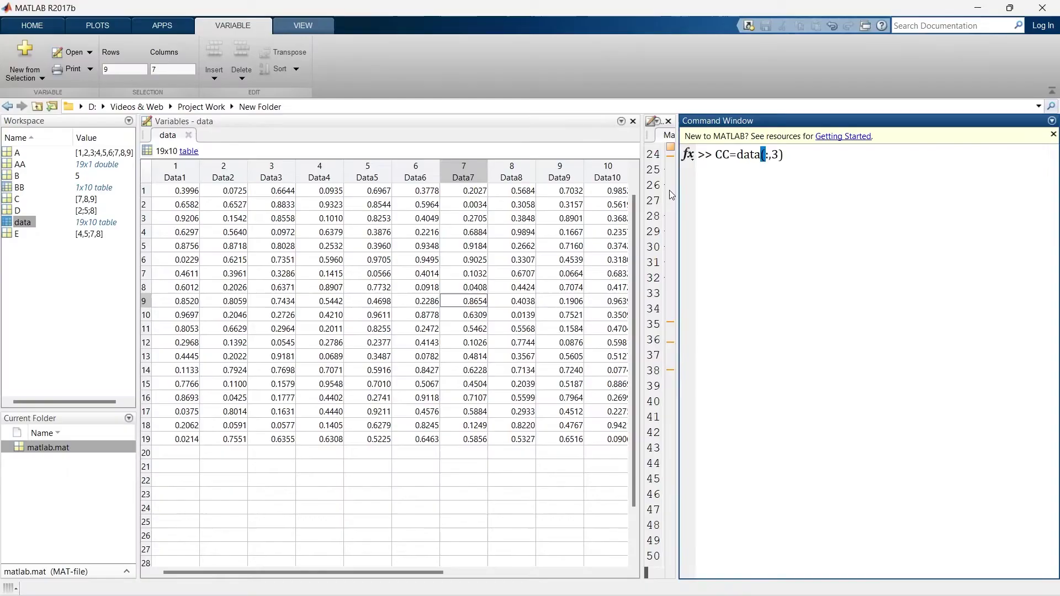
key(Return)
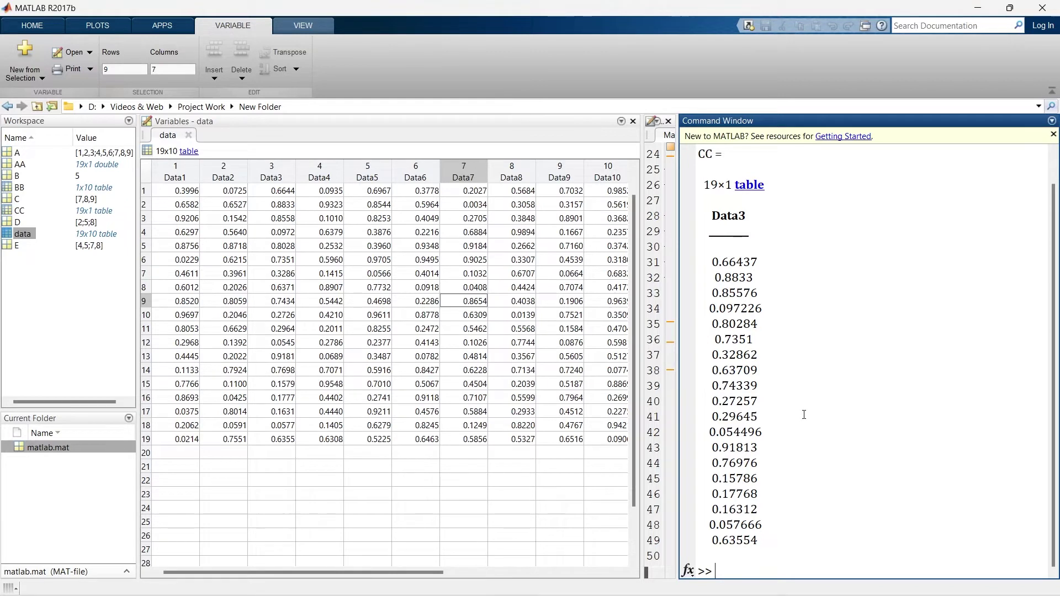
text(clc)
key(Return)
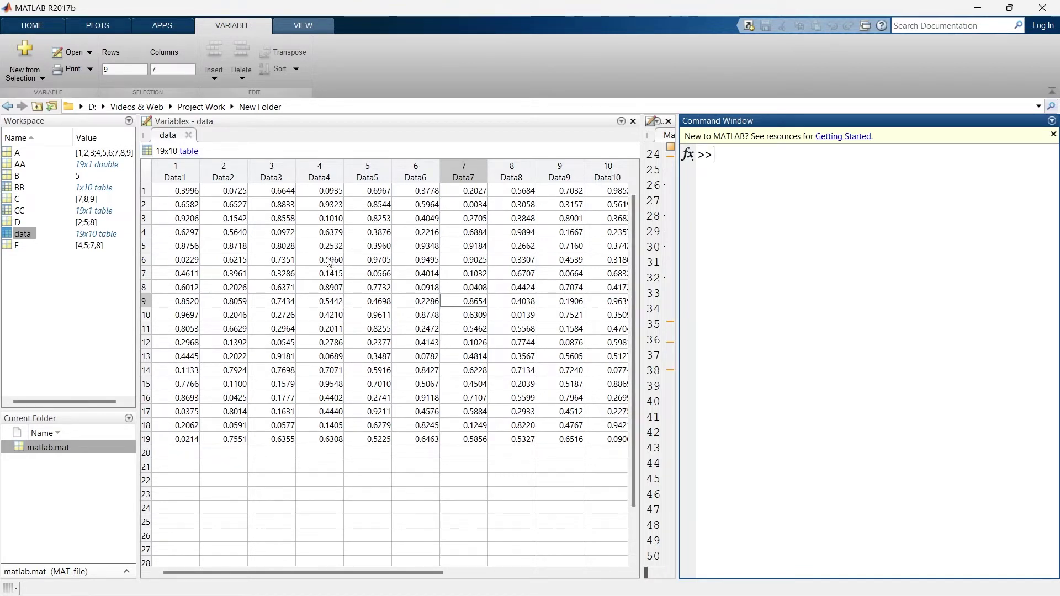
Step: Highlight Data4 rows 6–10, run DD=data(6:10,4), then clear the window with clc
drag(328, 261, 324, 318)
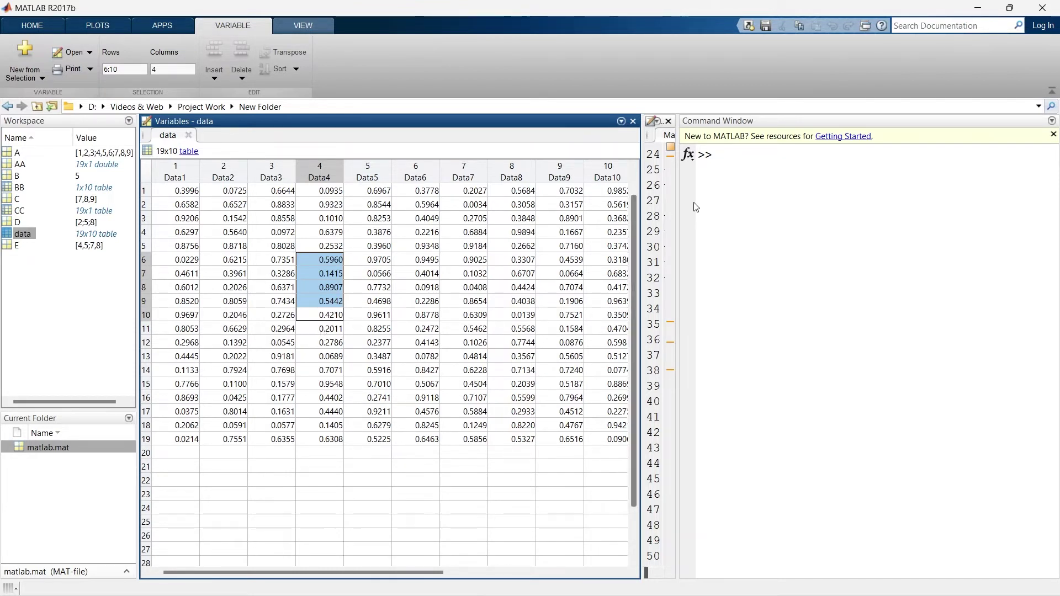
click(746, 161)
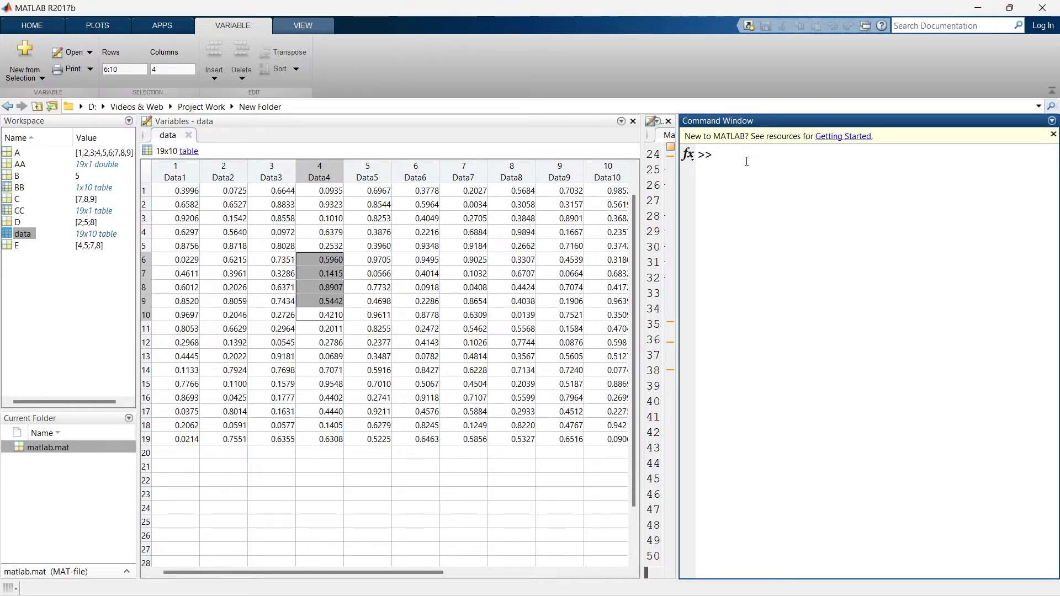
text(DD=data()
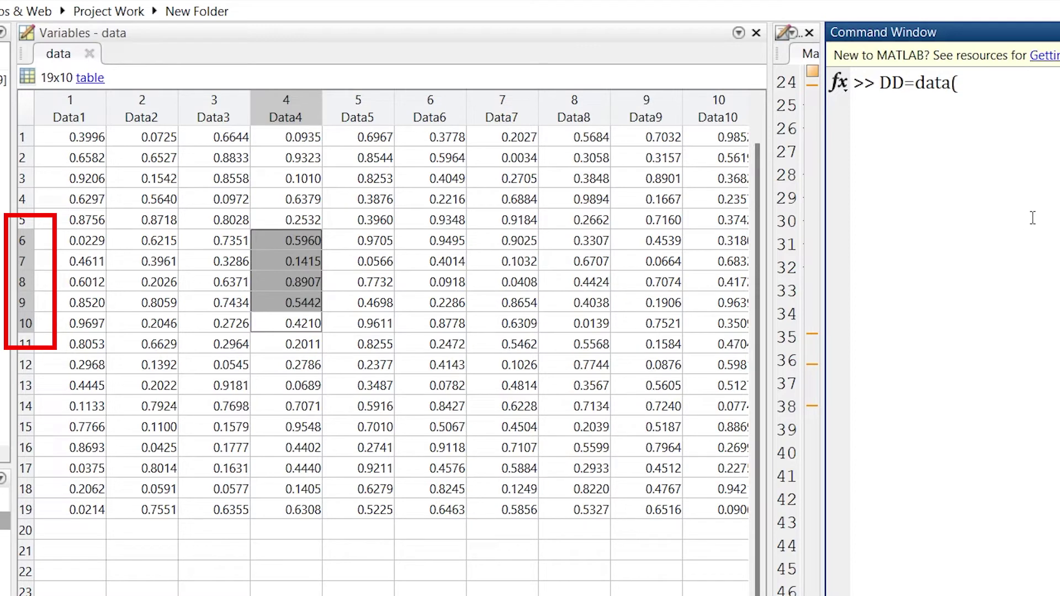
text(6:)
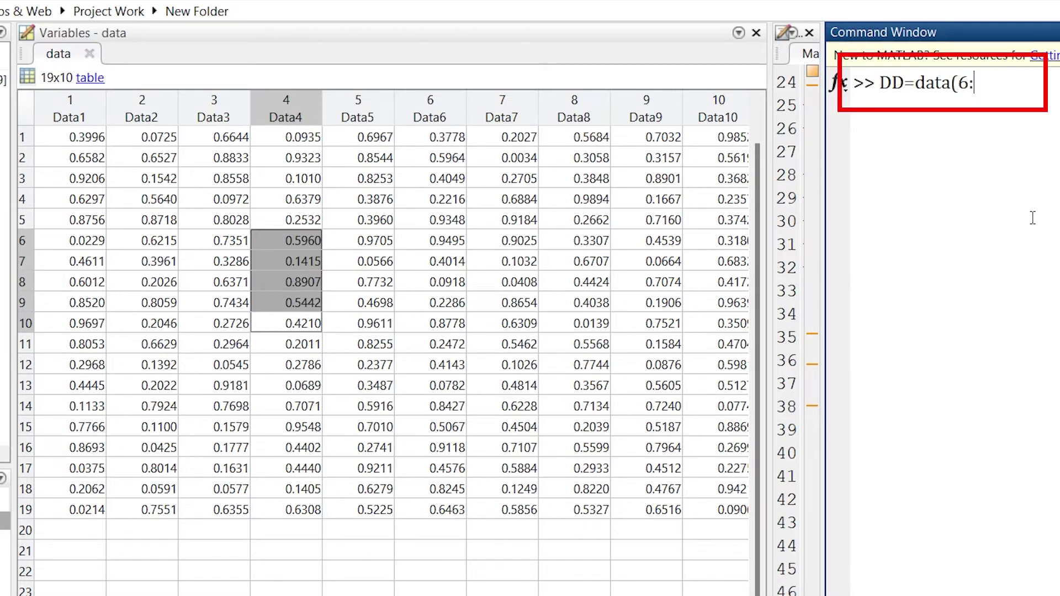
text(10)
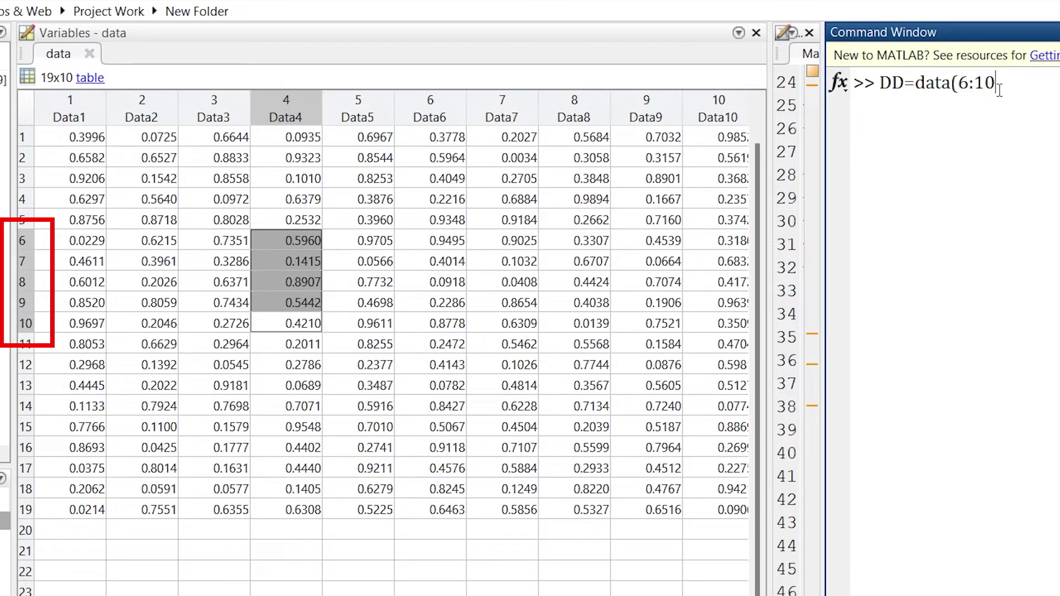
text(,)
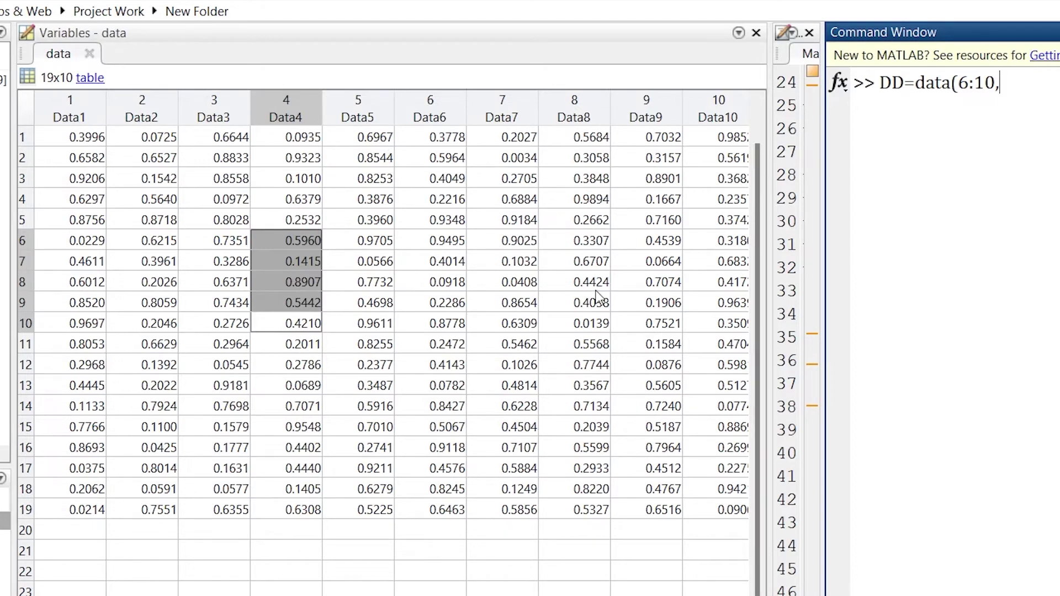
text(4)
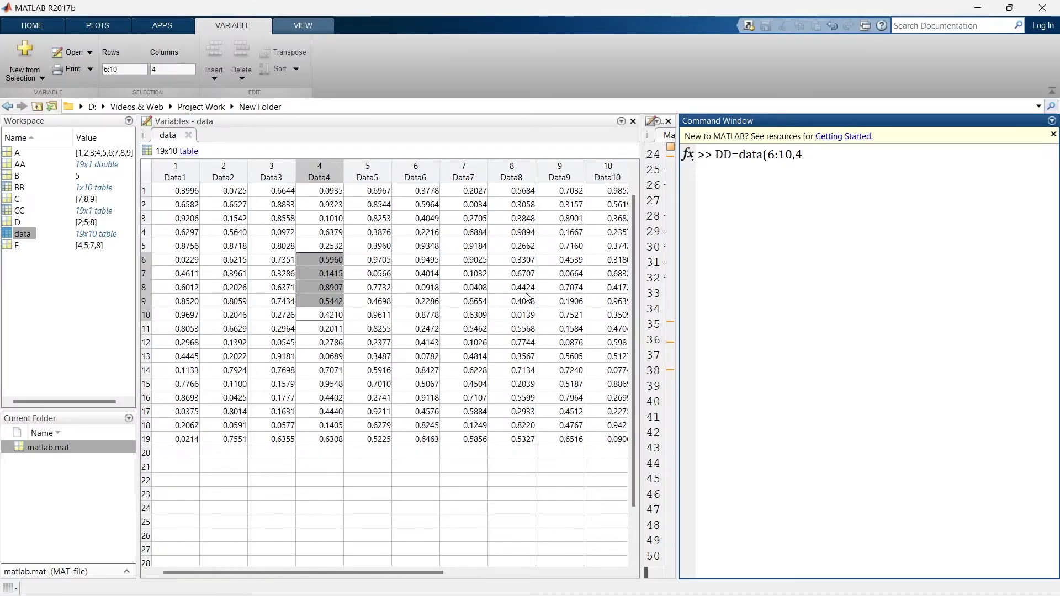
text())
key(Return)
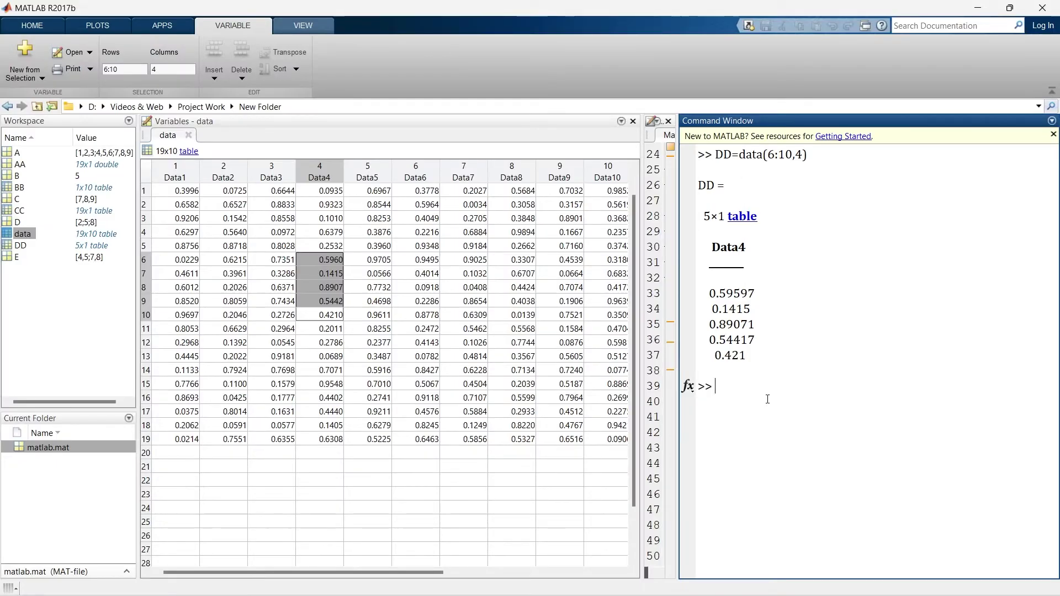
text(clc)
key(Return)
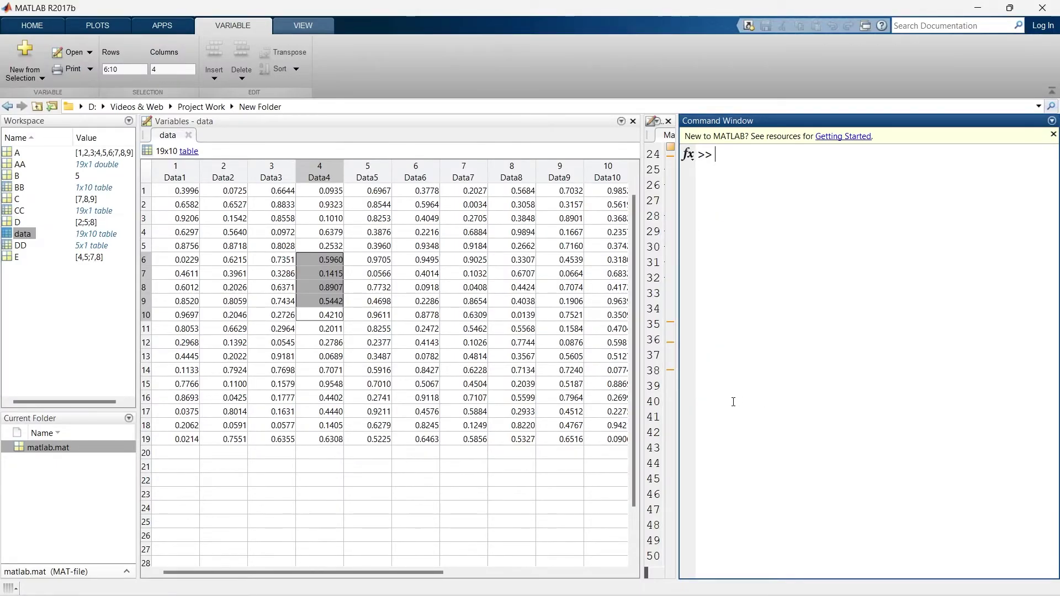
Step: Select rows 6–11 of Data6–Data8 and run FF=data(6:11,6:8)
click(464, 260)
drag(422, 260, 500, 336)
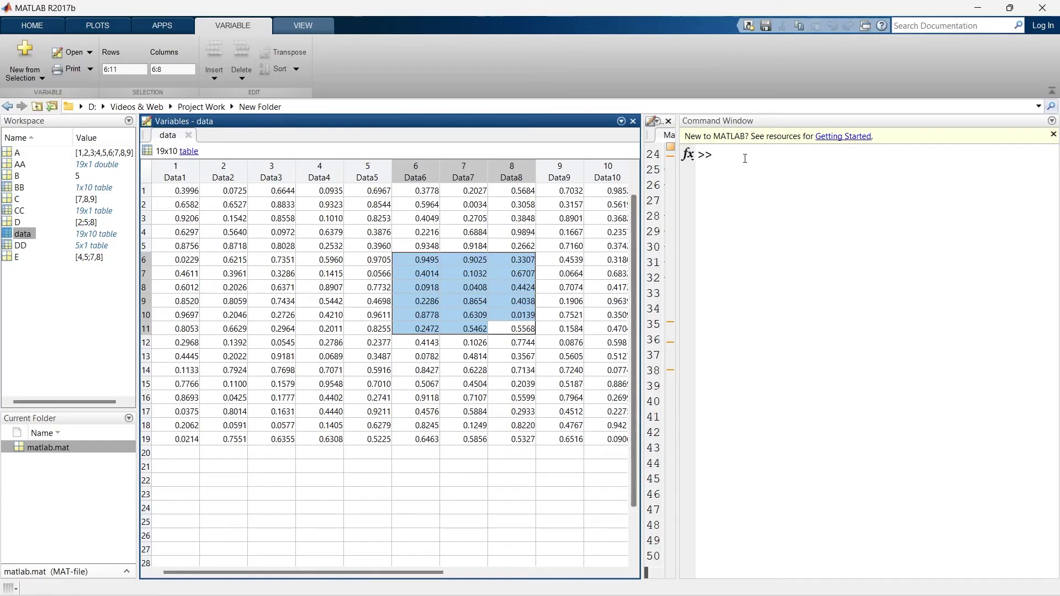
click(855, 88)
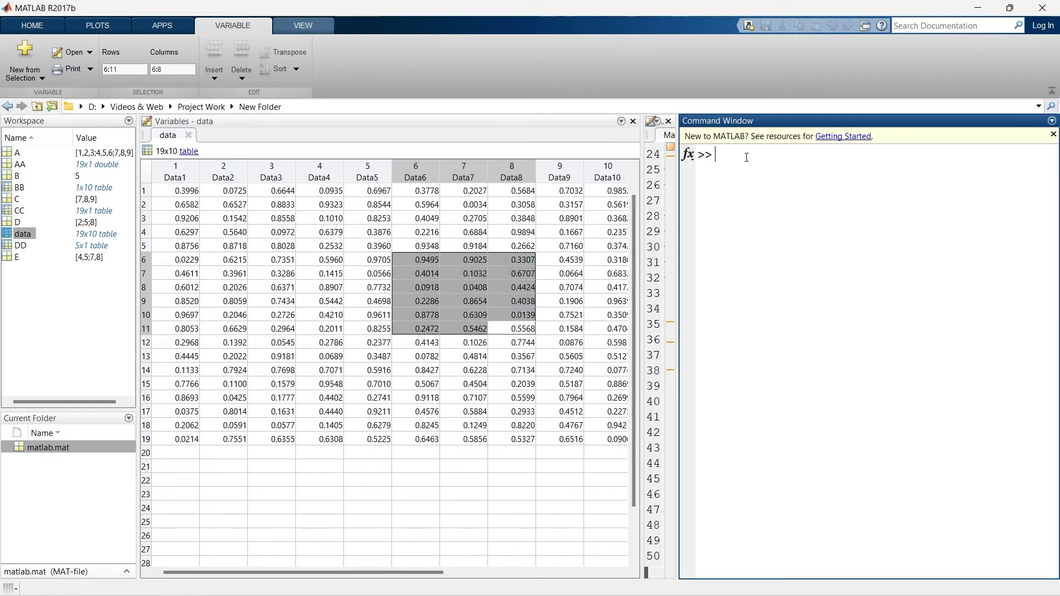
text(FF)
text(=data)
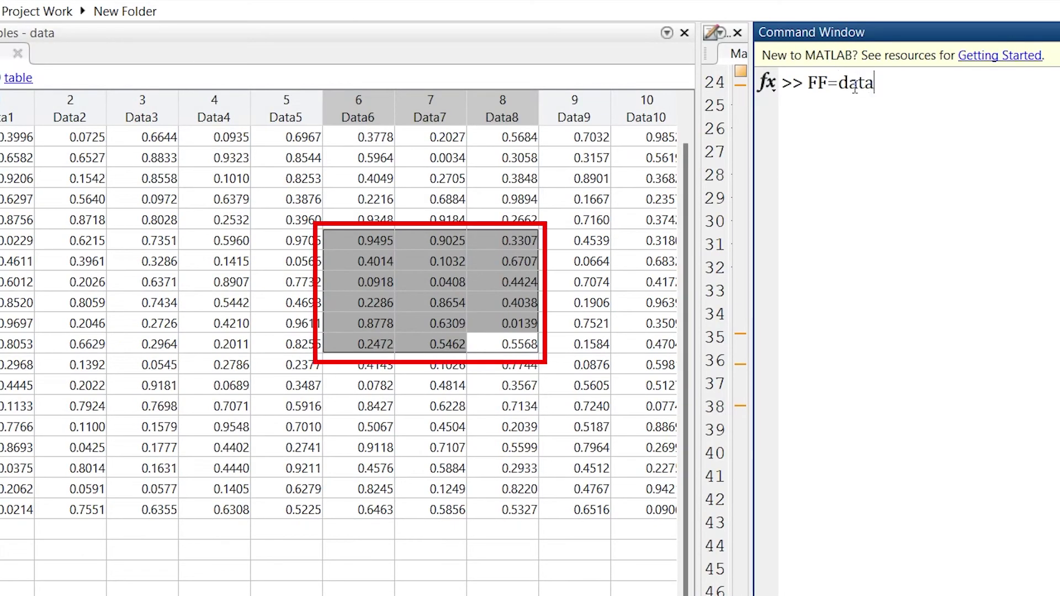
text(()
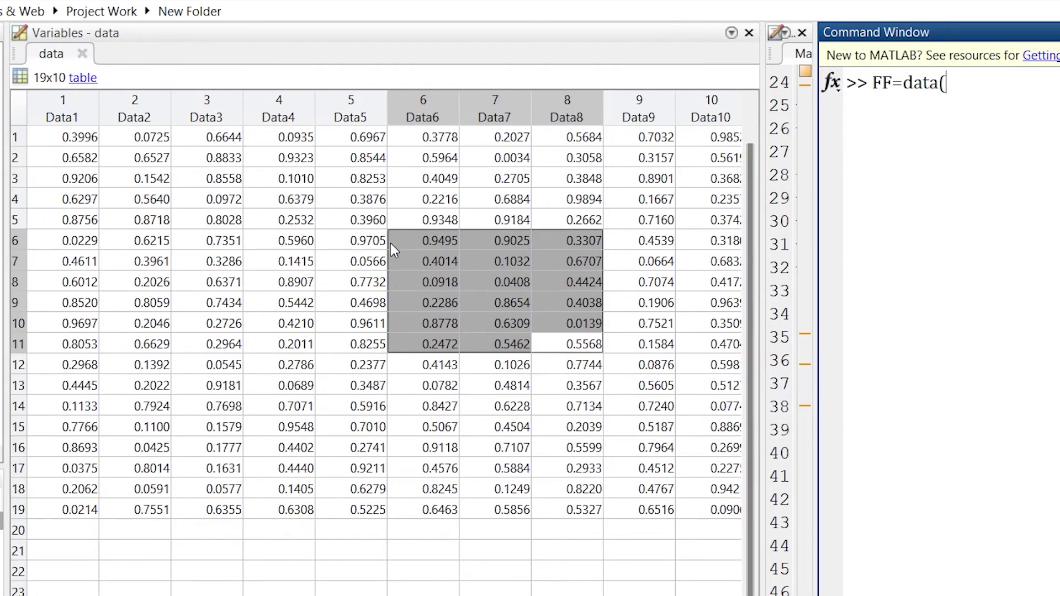
click(996, 95)
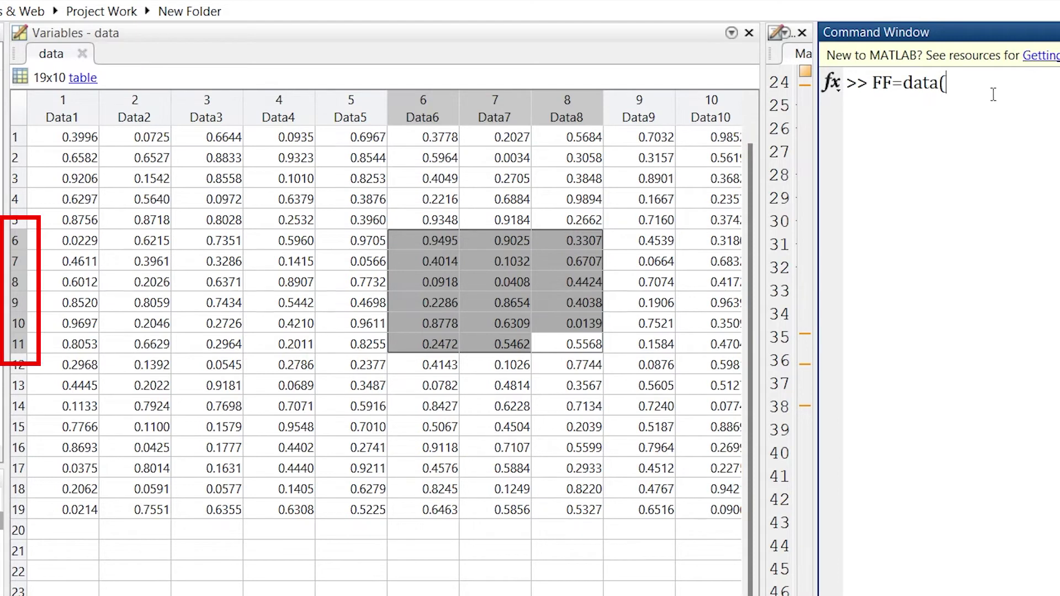
text(6:)
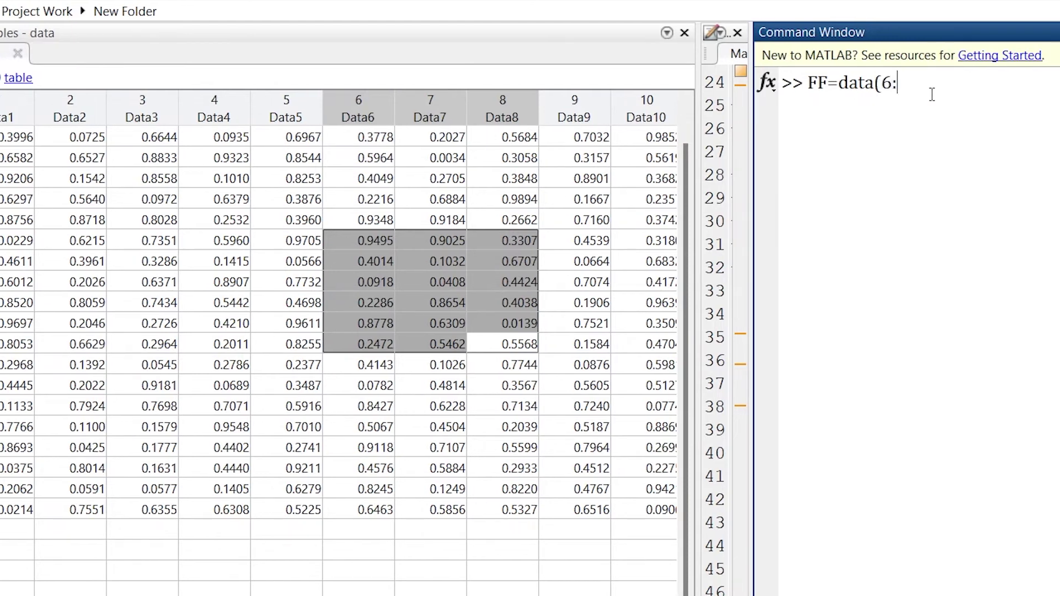
text(11,)
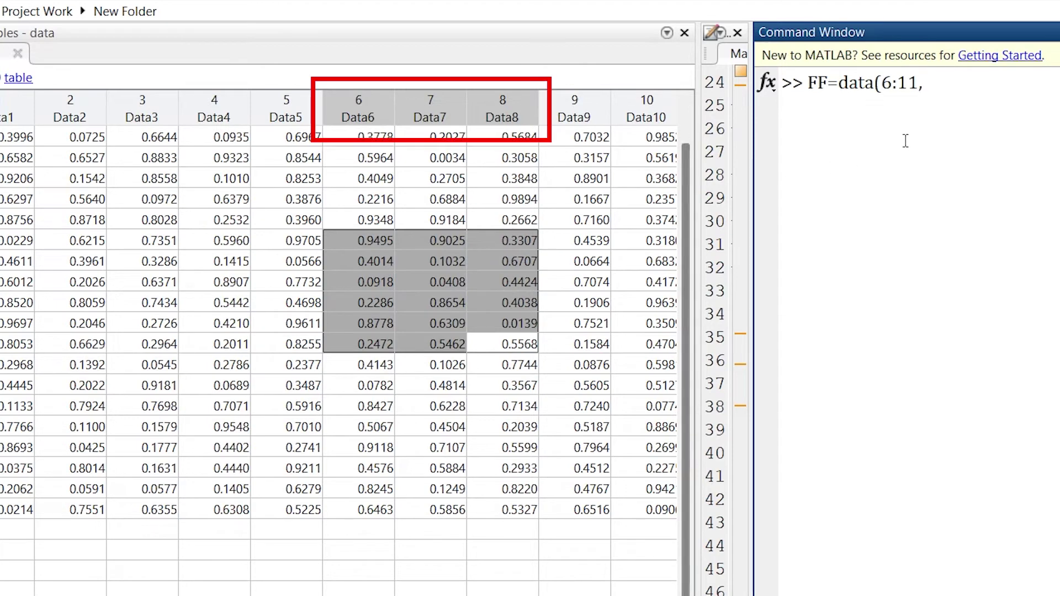
text(6:)
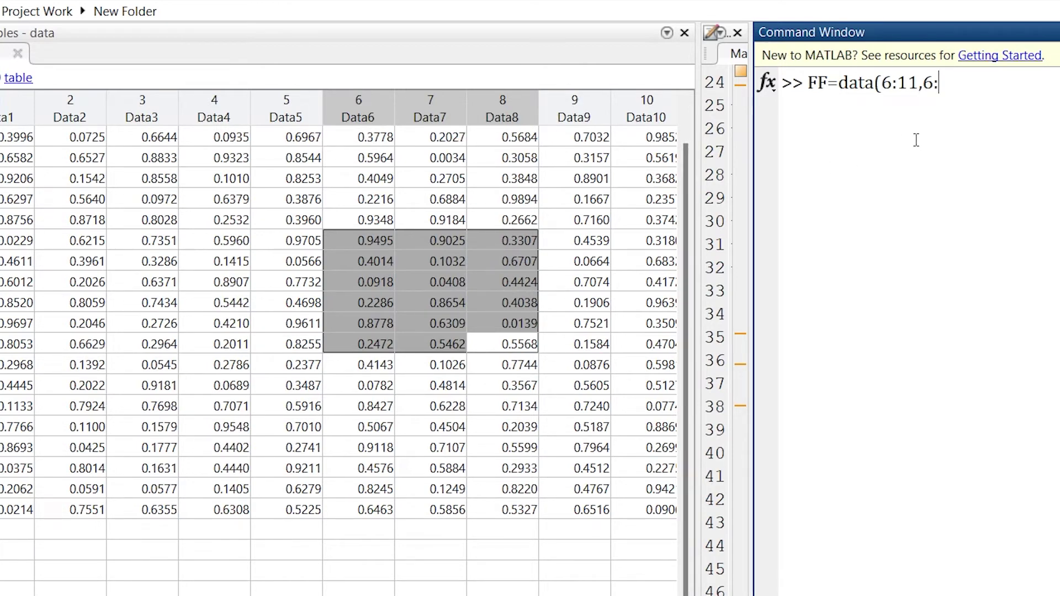
text(8))
key(Return)
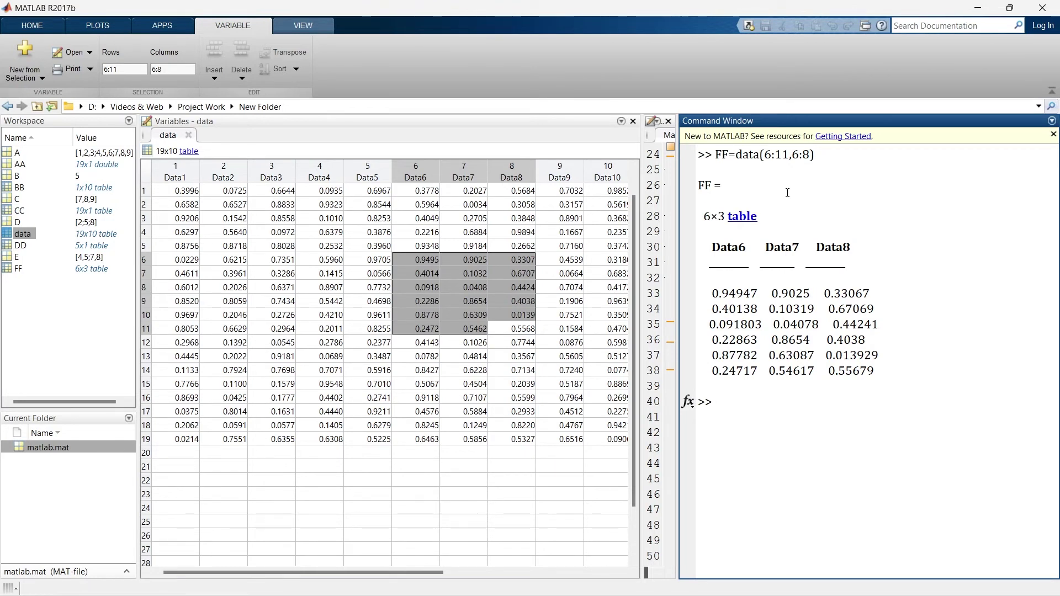
Step: Select rows 18 through 19 of the data table in the Variables editor
click(147, 426)
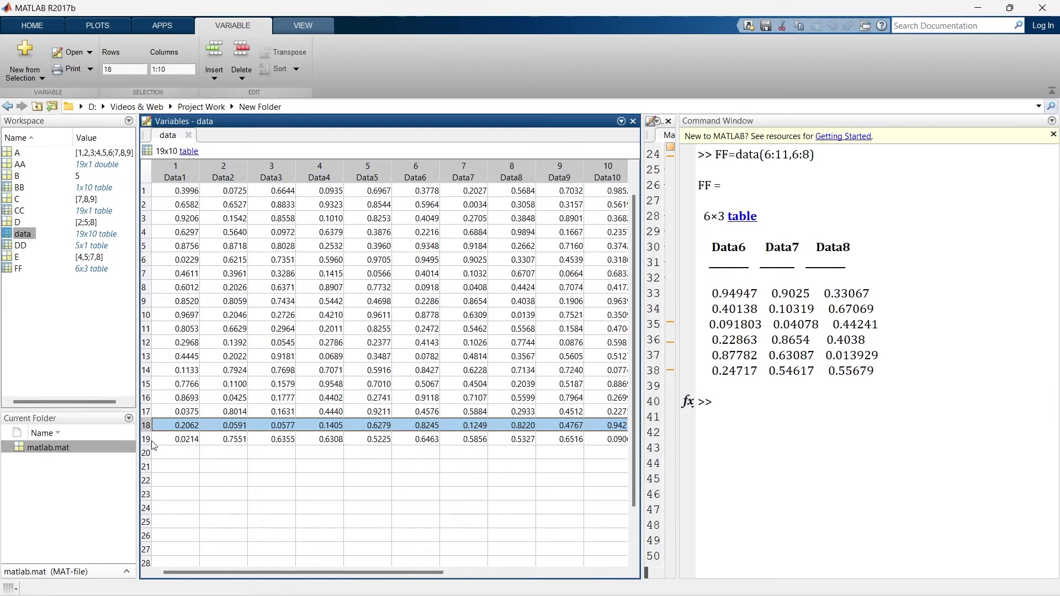
shift+click(149, 444)
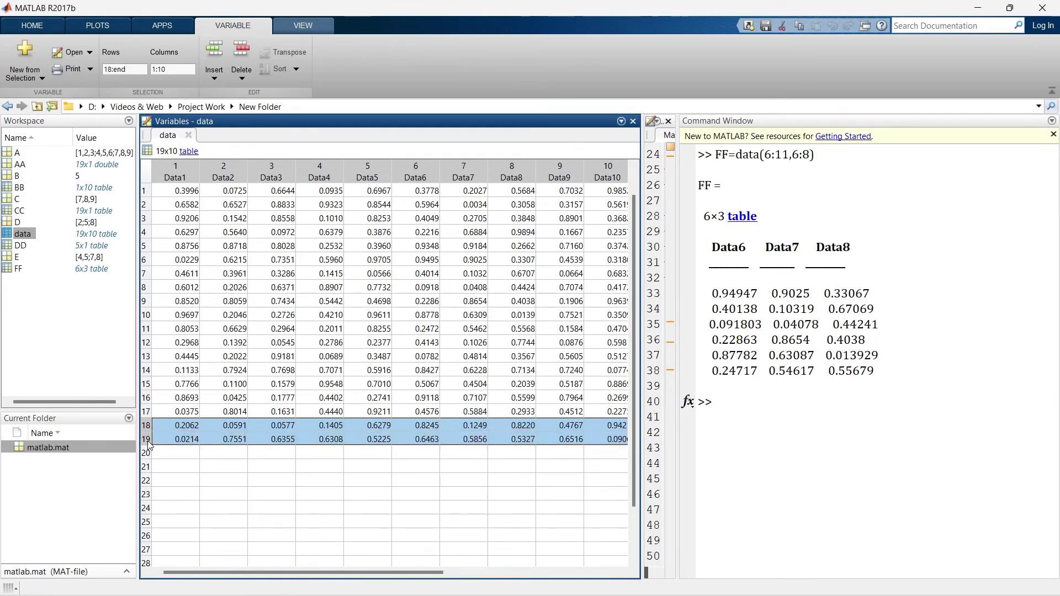